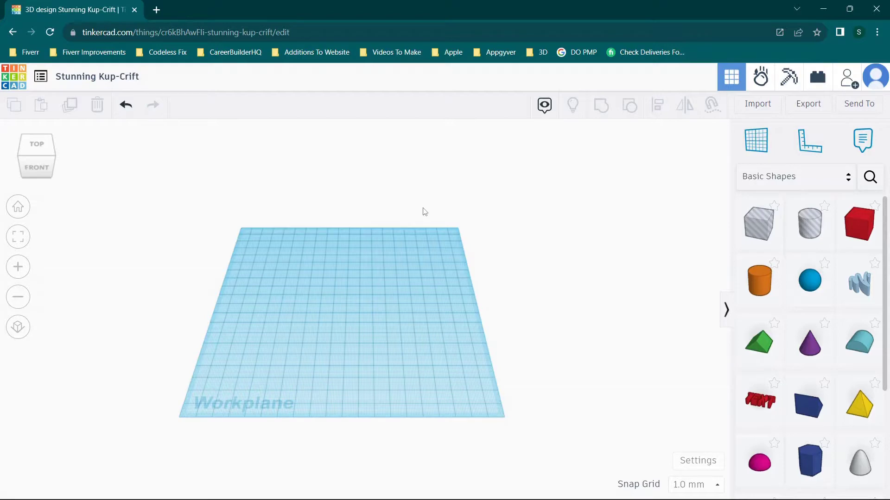
Place a solid cylinder on the empty workplane and move it closer to the middle of the grid
scroll(445, 267, down, 2)
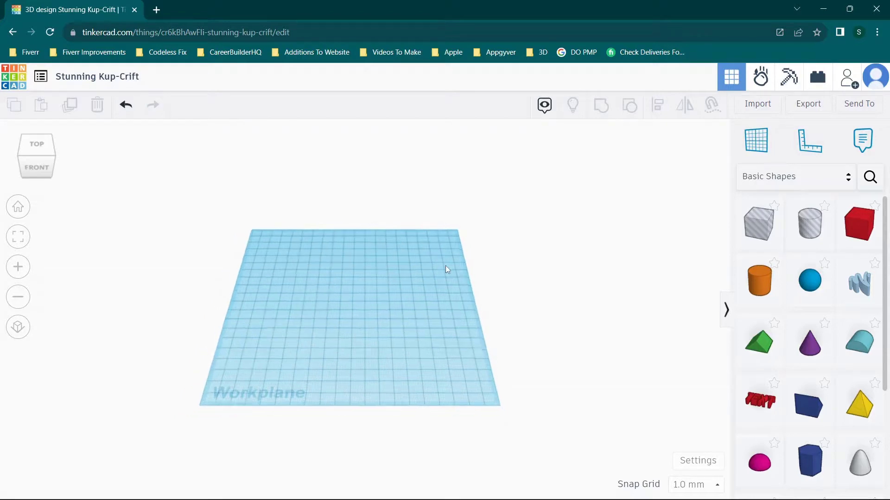
scroll(446, 270, up, 2)
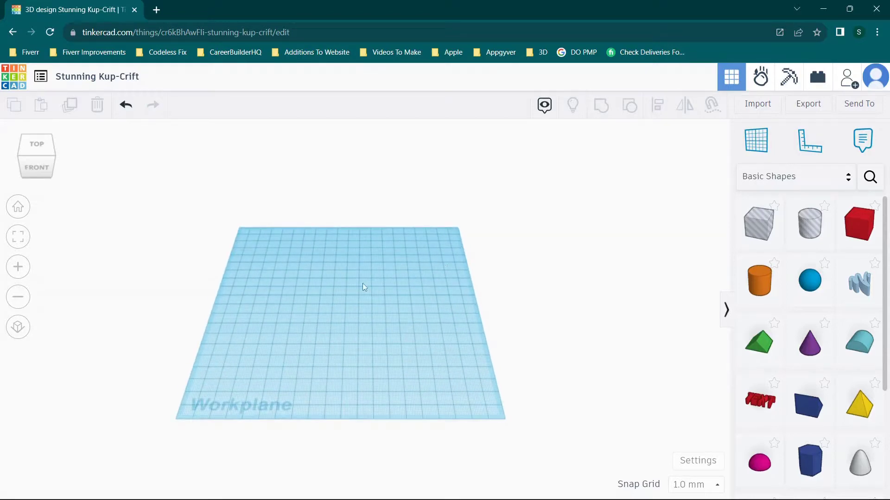
scroll(343, 295, up, 1)
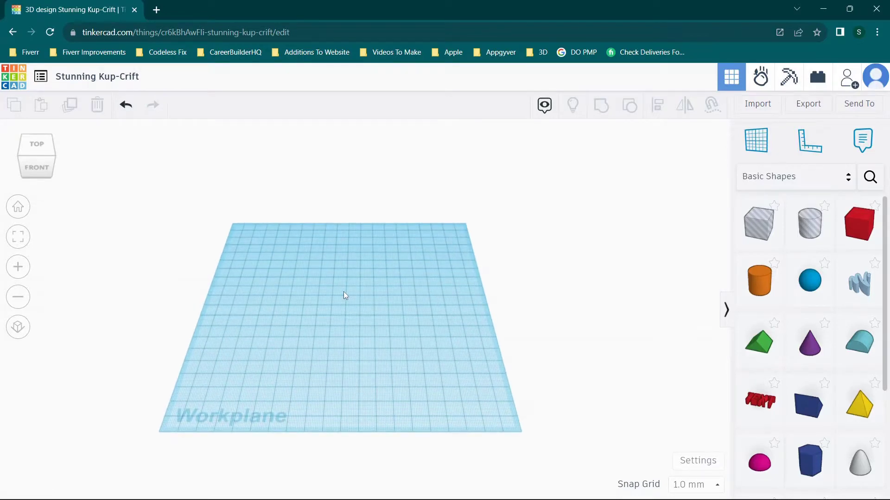
right_drag(343, 292, 304, 300)
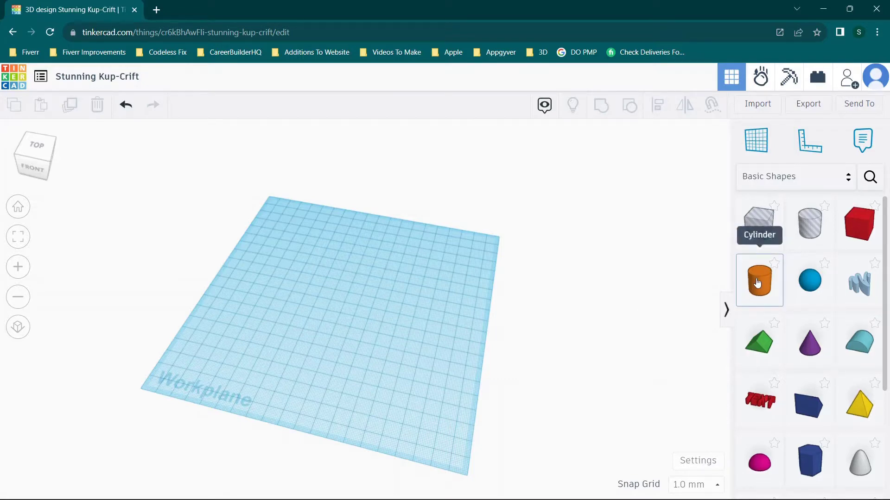
drag(757, 283, 317, 296)
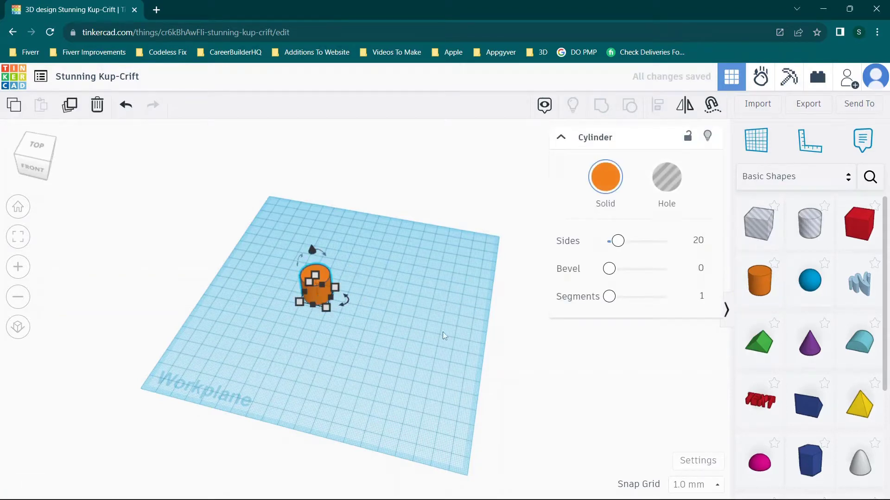
drag(443, 334, 366, 293)
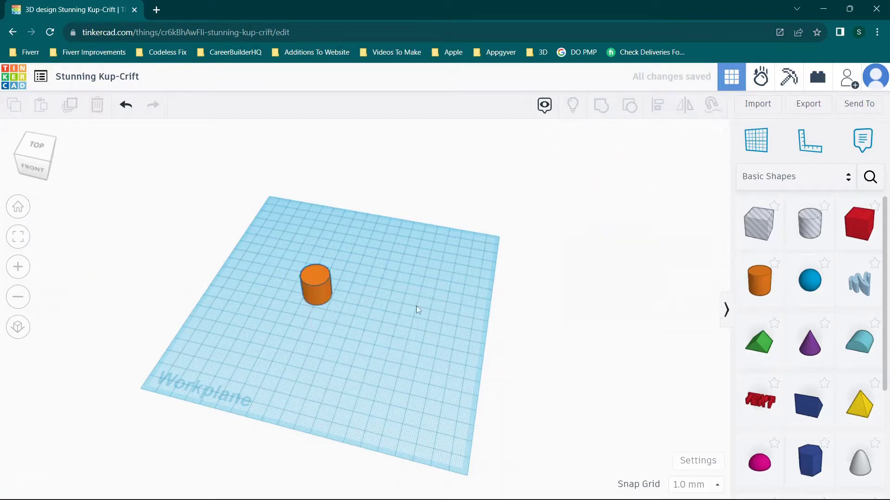
right_drag(416, 306, 504, 277)
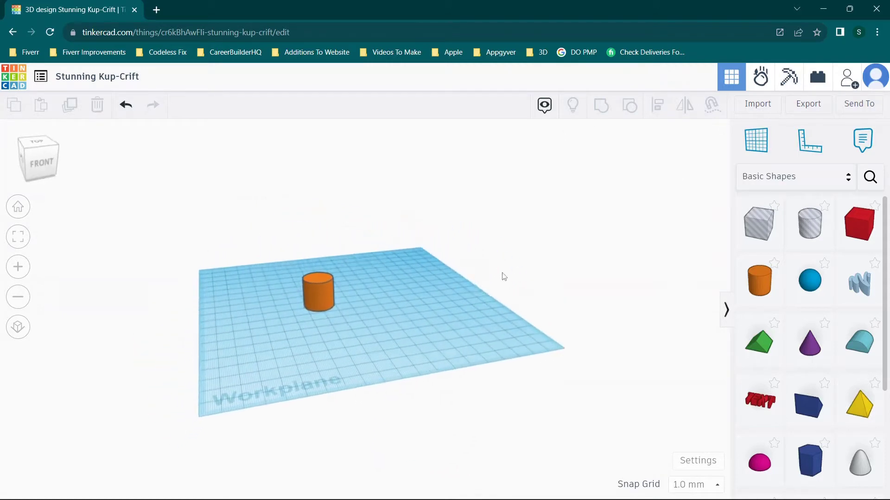
drag(315, 296, 345, 293)
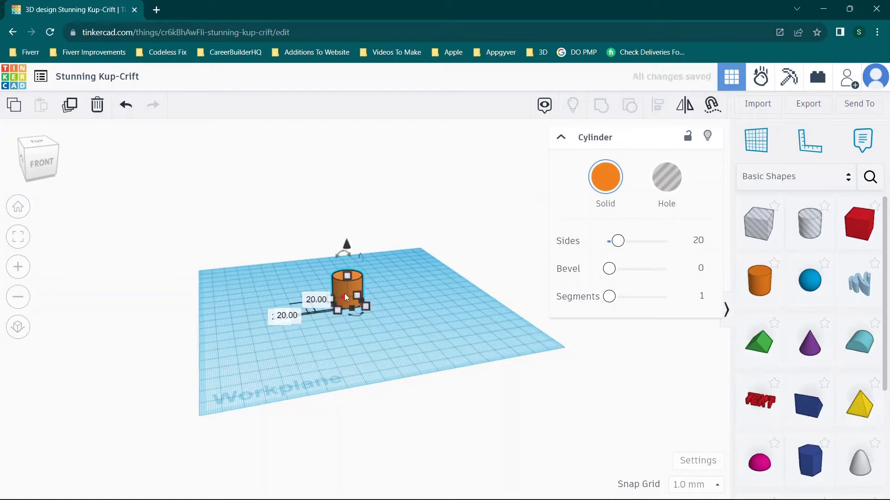
drag(405, 301, 391, 329)
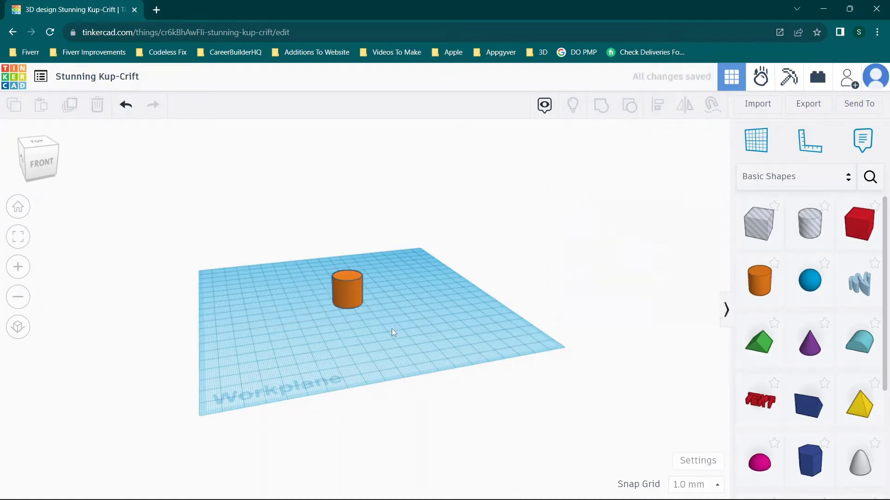
Enlarge the cylinder's base to about 45 by 40 mm and check the available snap grid sizes
right_drag(391, 328, 388, 382)
scroll(339, 319, up, 2)
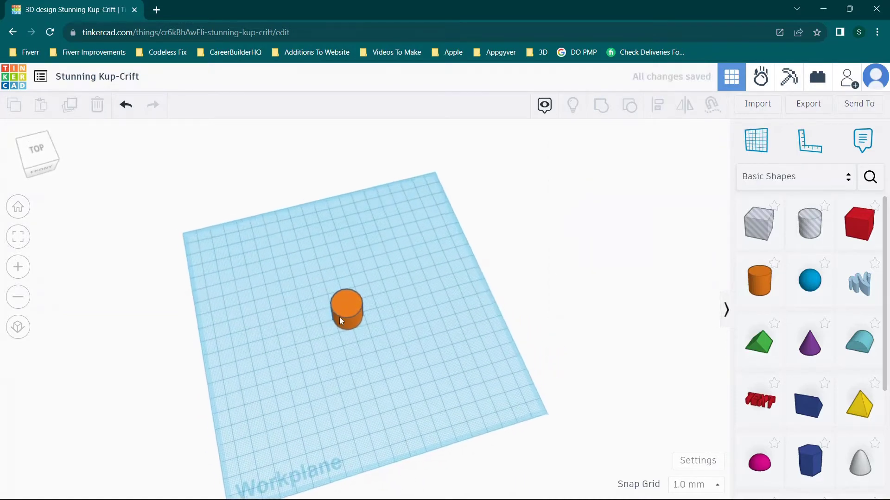
scroll(339, 317, up, 5)
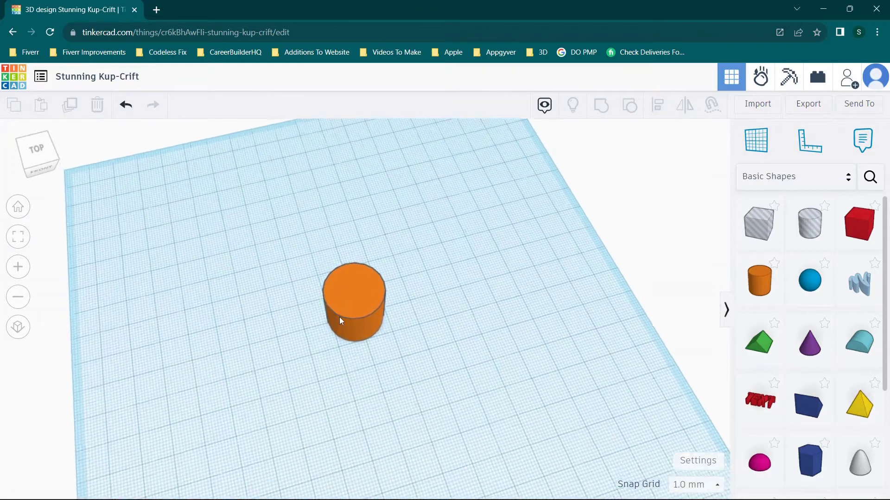
click(370, 290)
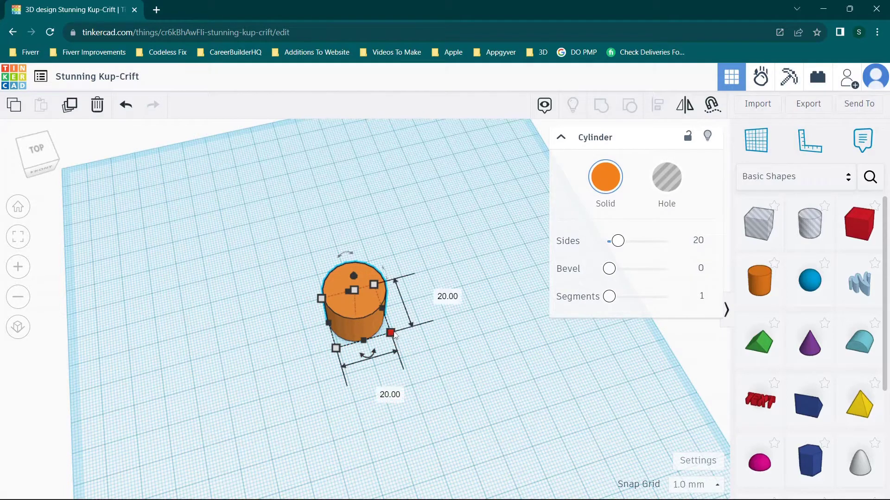
drag(393, 335, 479, 365)
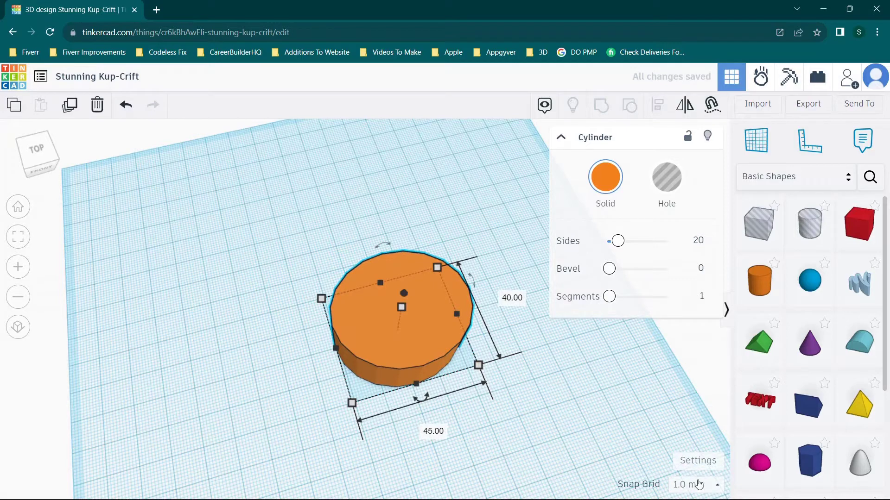
click(698, 484)
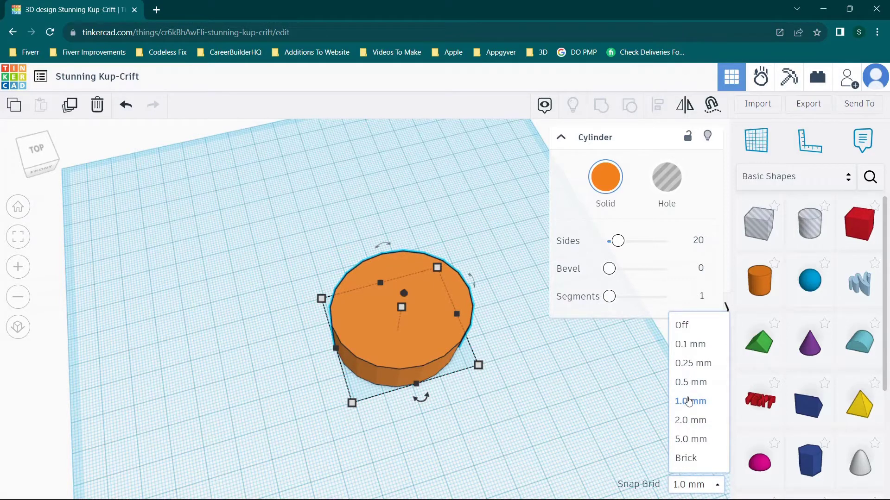
click(526, 325)
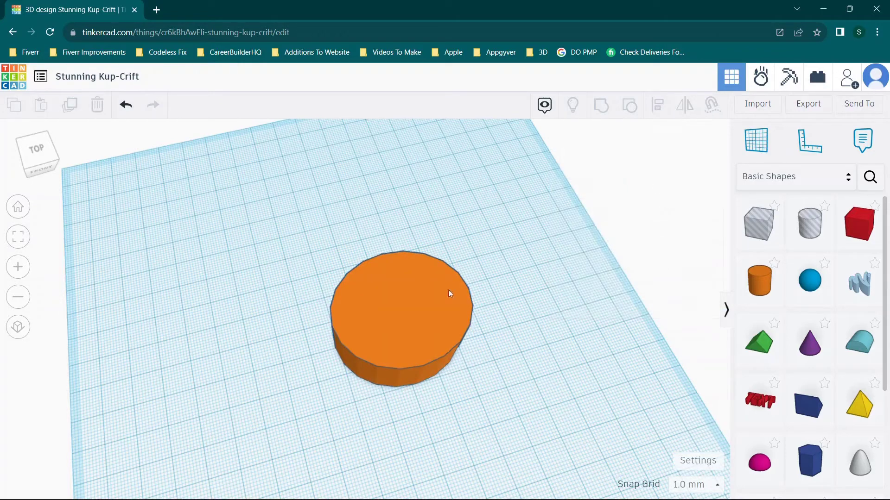
Shift the cylinder on the workplane by 12 mm and 10 mm and enlarge its base to 71 by 71 mm
drag(409, 296, 368, 284)
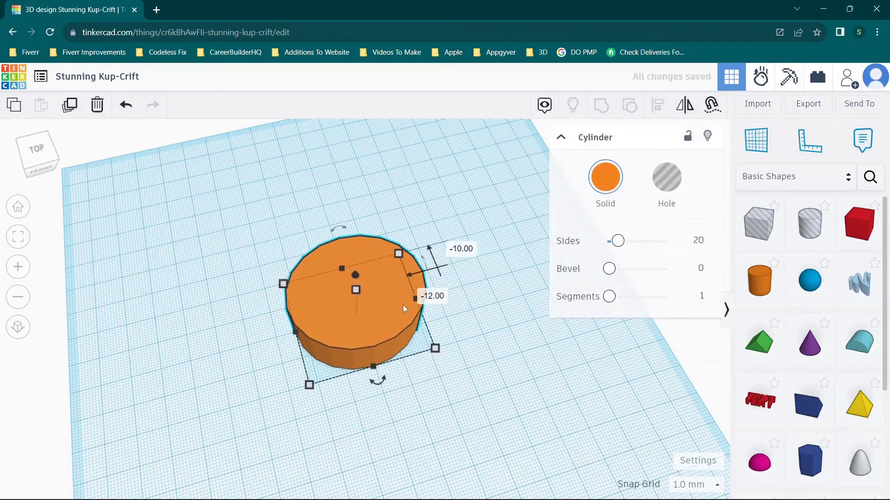
drag(436, 350, 508, 389)
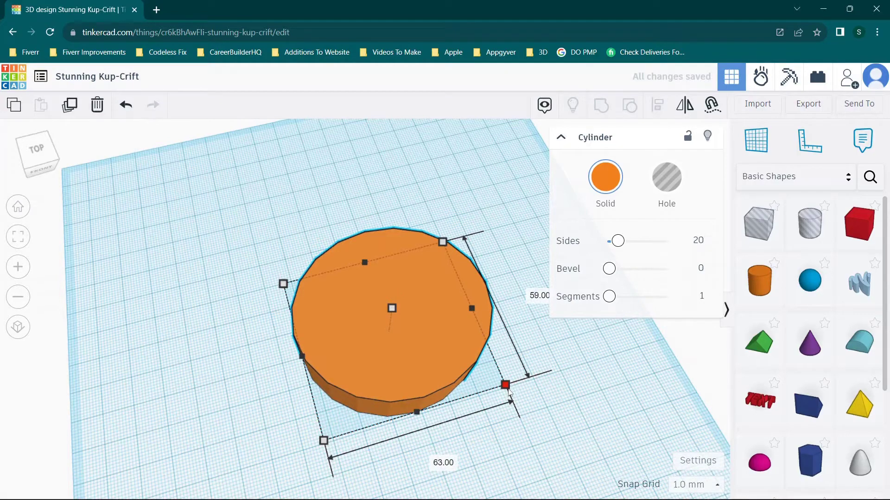
drag(508, 392, 544, 411)
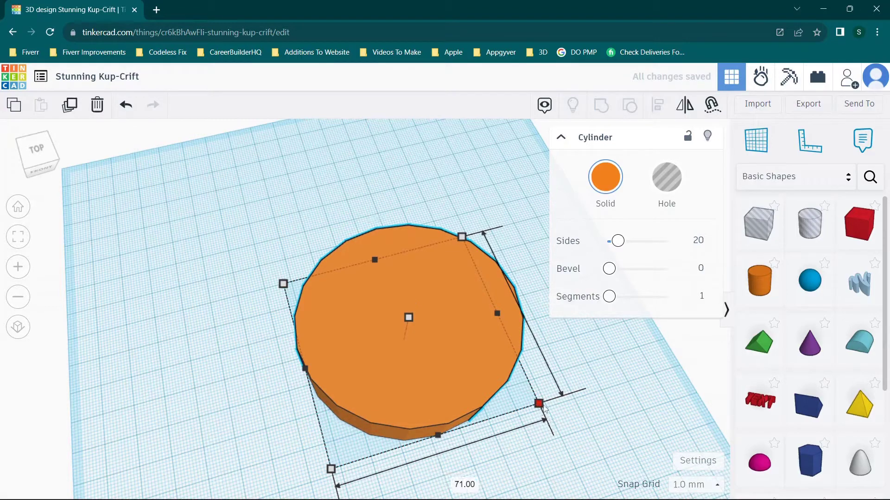
drag(538, 404, 550, 407)
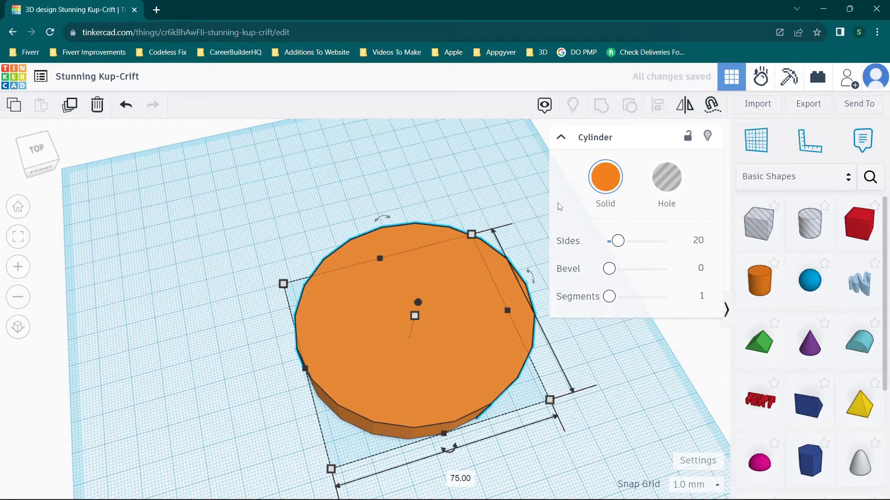
click(560, 138)
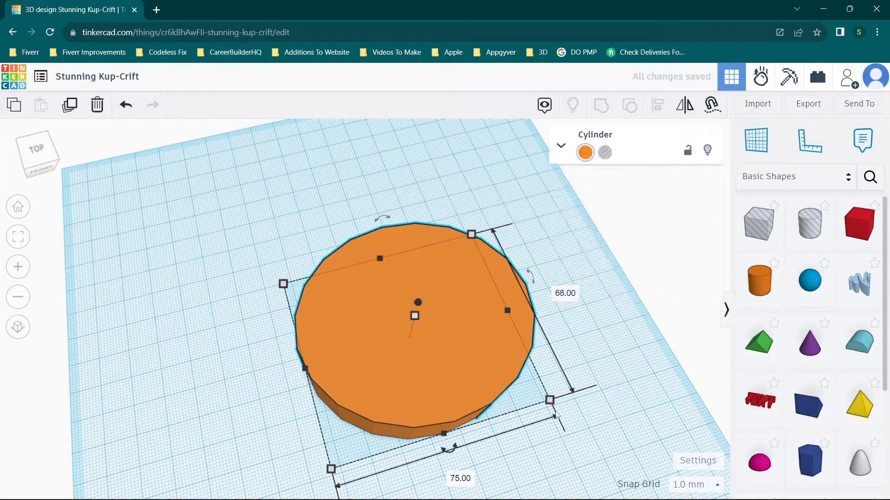
mouse_move(555, 404)
mouse_down()
mouse_move(577, 381)
mouse_move(545, 415)
mouse_up()
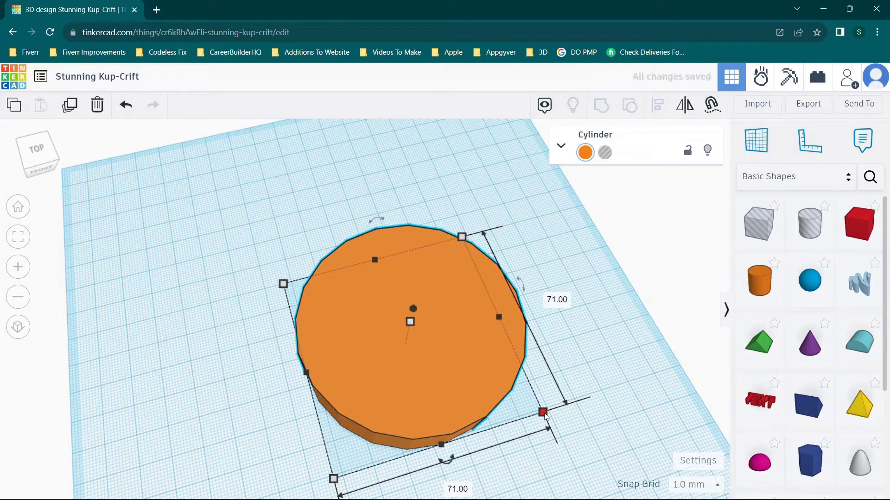
click(547, 310)
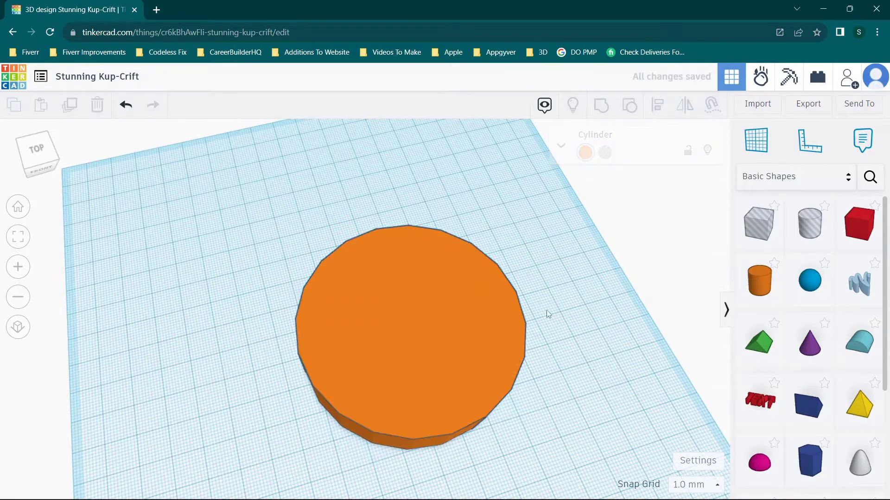
Lower the height of the wide cylinder to turn it into a flat disc
right_drag(538, 323, 517, 256)
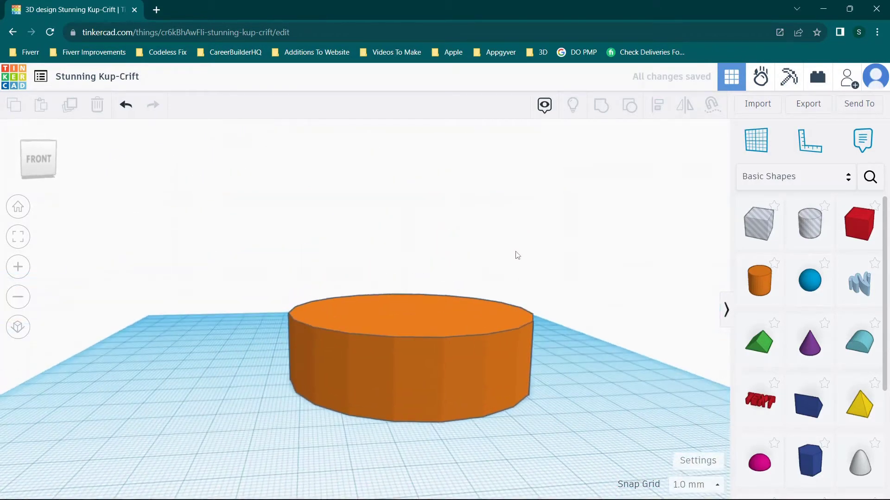
click(436, 312)
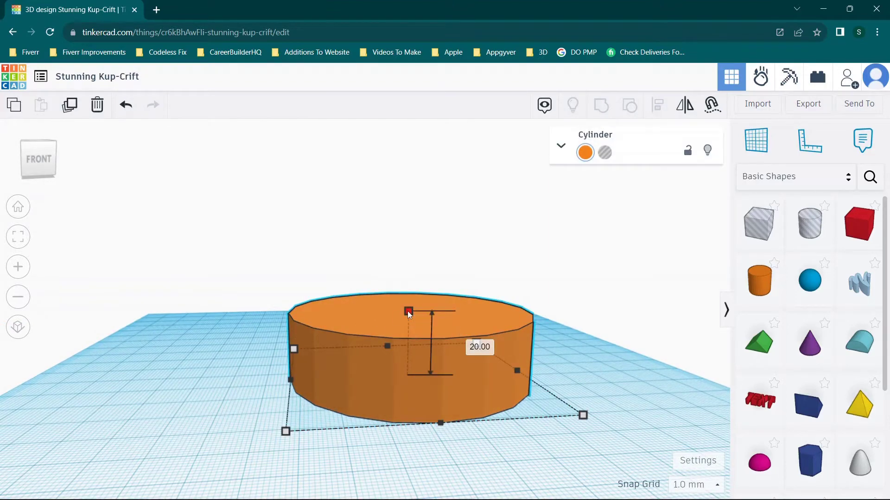
drag(408, 314, 405, 354)
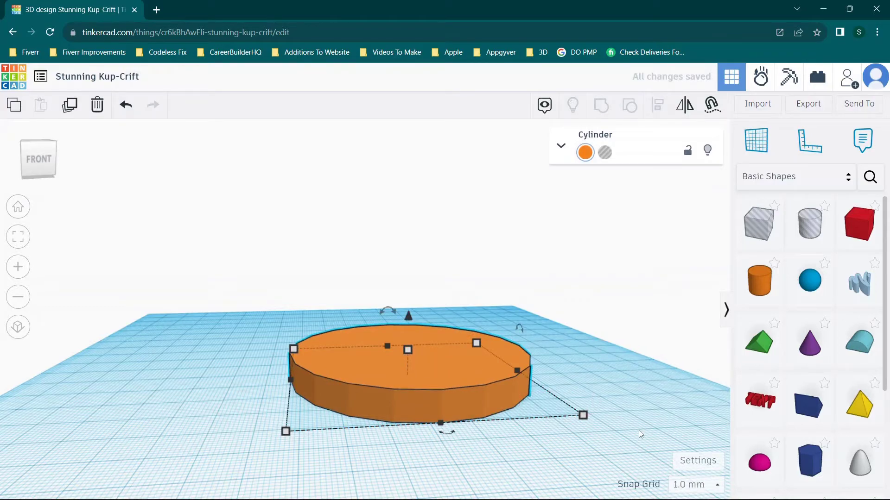
right_drag(638, 433, 654, 457)
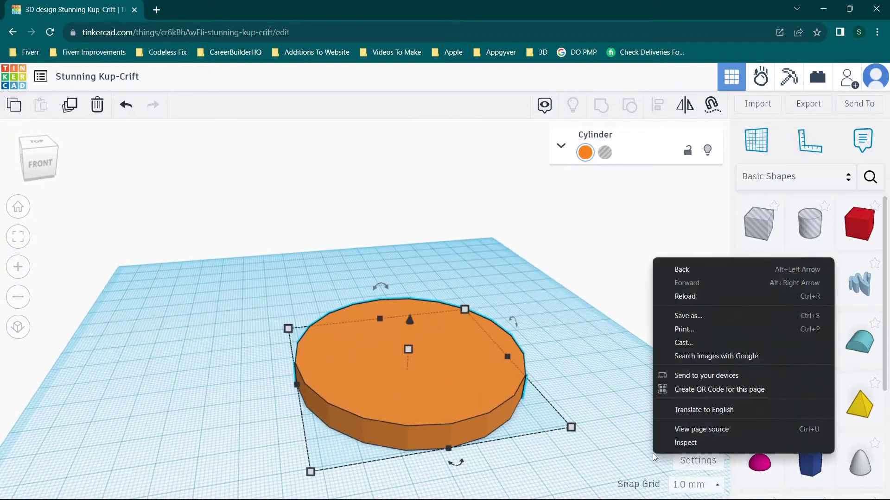
click(616, 397)
click(618, 399)
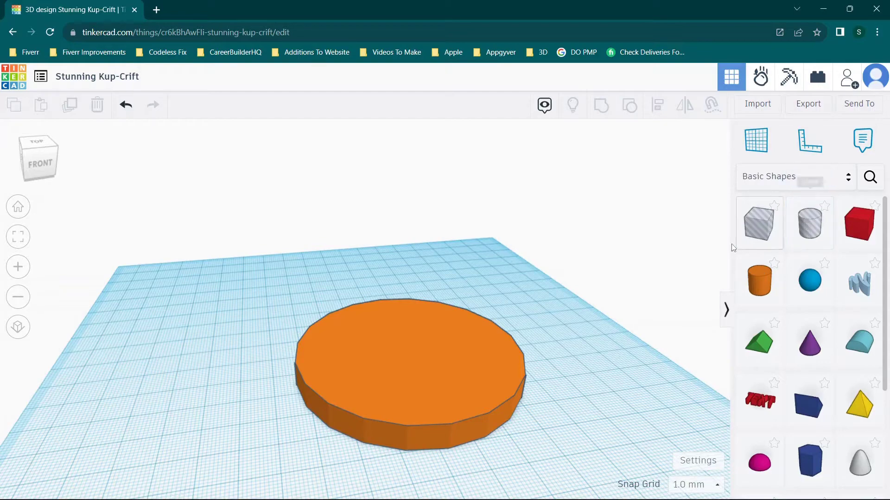
Place a second solid cylinder on top of the disc and nudge it about 3.7 mm back and 1.7 mm sideways
drag(759, 280, 413, 356)
scroll(409, 362, up, 1)
scroll(409, 362, down, 1)
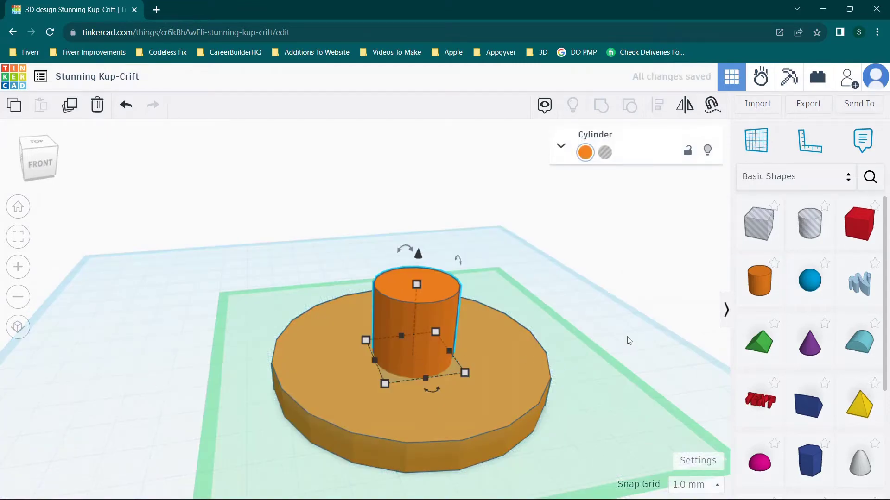
drag(642, 336, 631, 358)
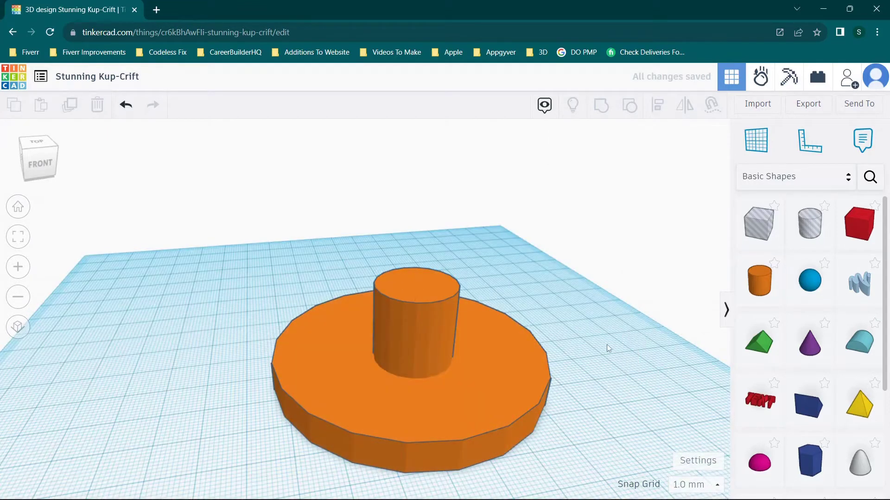
right_drag(606, 344, 349, 327)
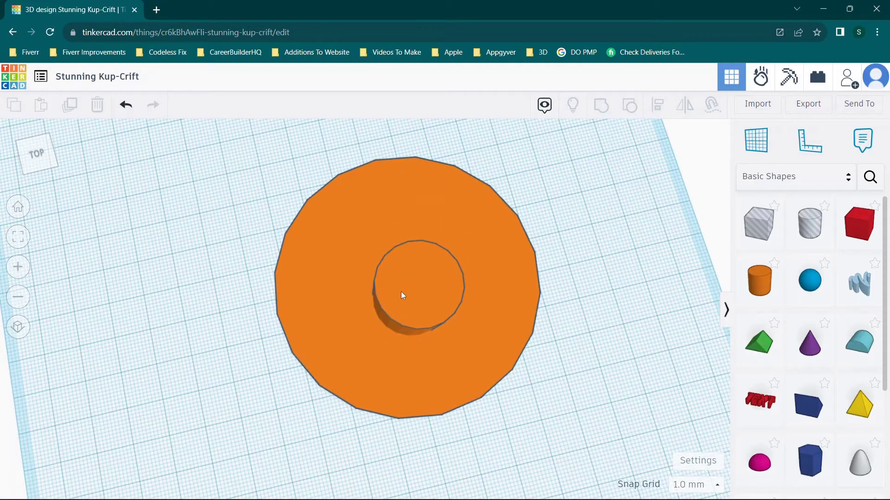
mouse_move(401, 291)
mouse_down()
mouse_move(391, 272)
mouse_move(404, 275)
mouse_up()
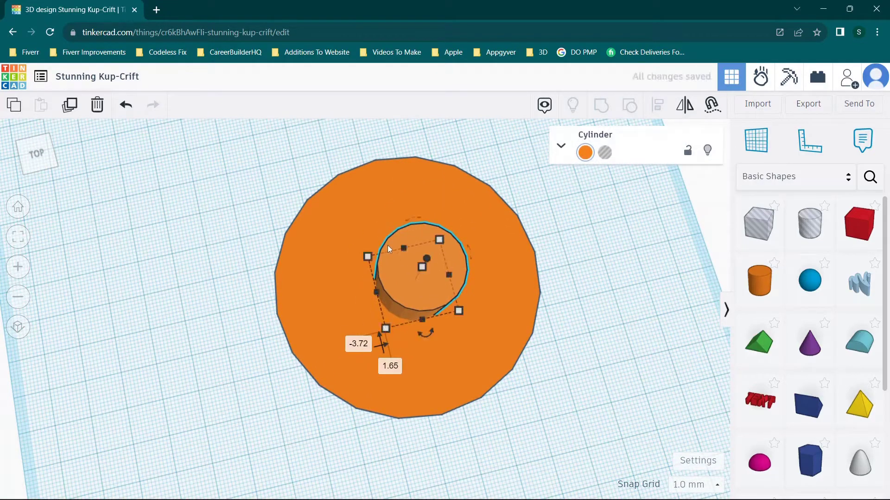
click(584, 281)
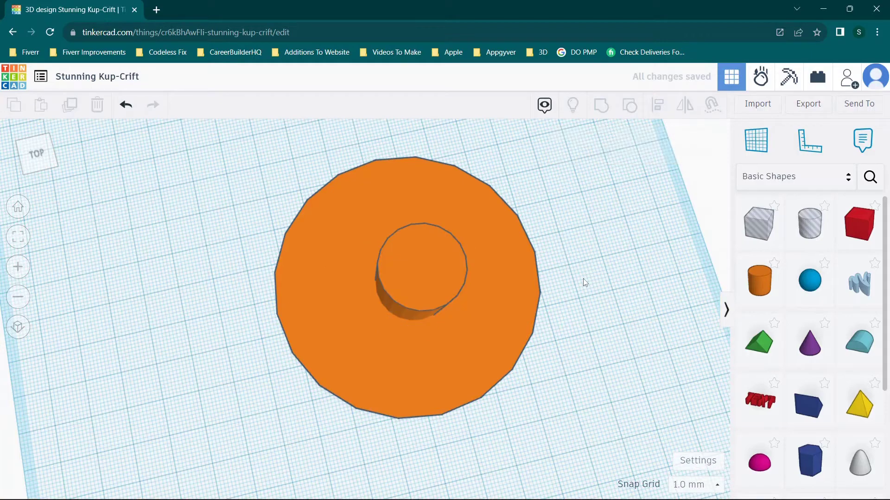
Try enlarging the base of the small cylinder on top of the disc, and delete that cylinder
right_drag(582, 282, 570, 304)
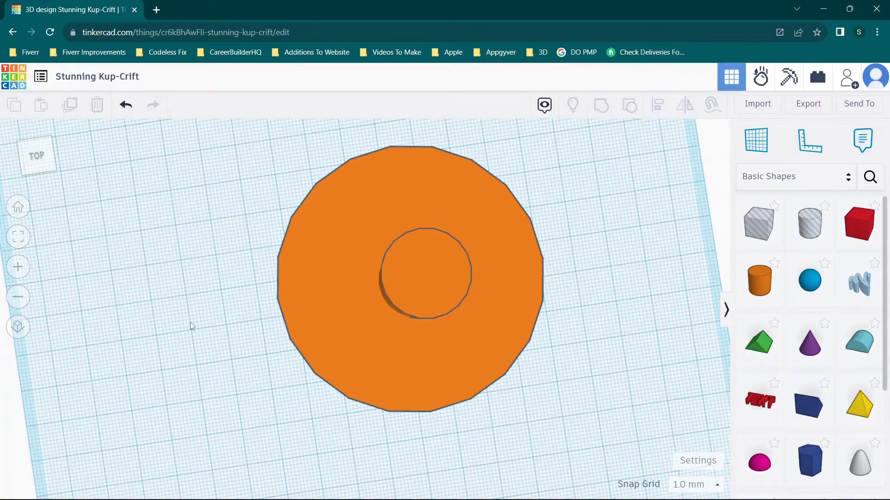
right_drag(189, 324, 225, 336)
click(406, 258)
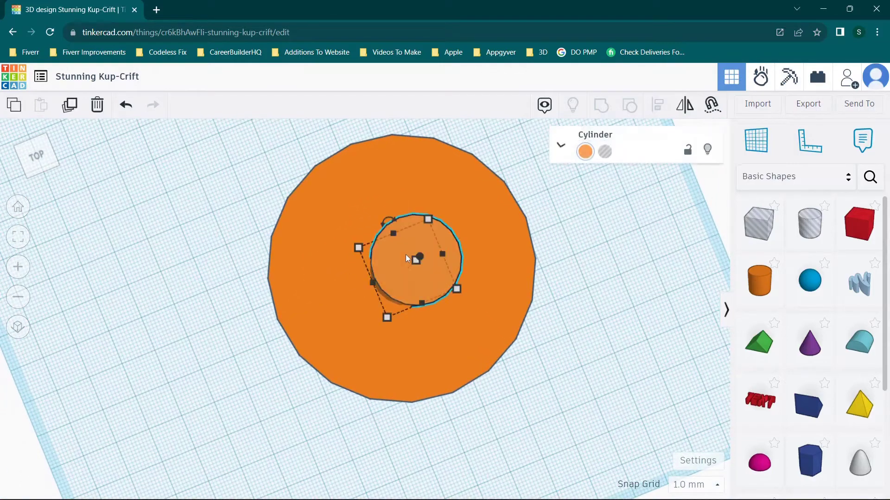
drag(429, 218, 434, 160)
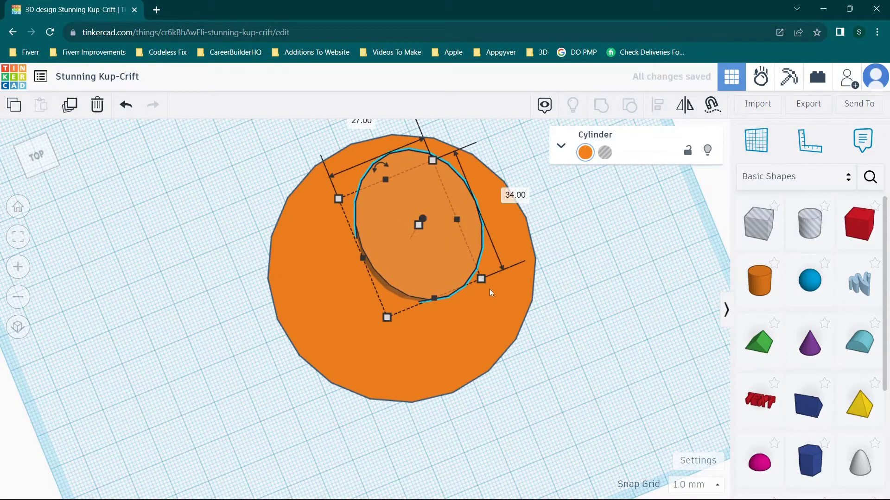
drag(482, 278, 525, 318)
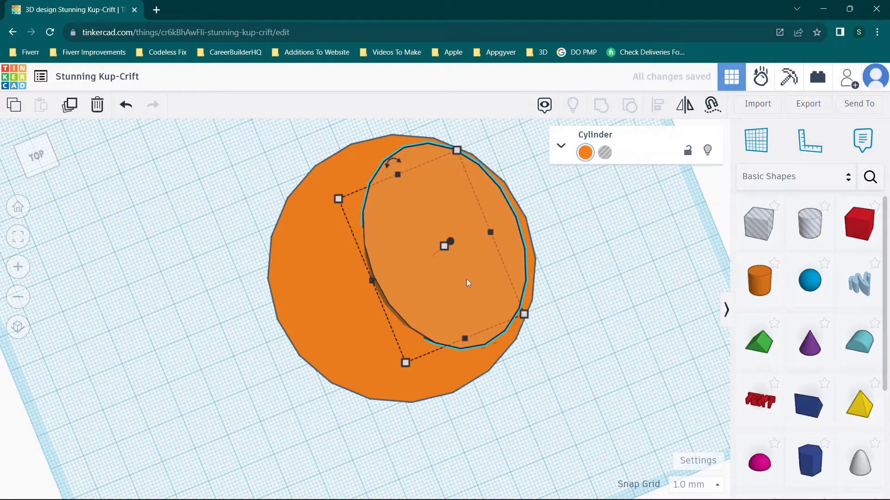
key(Delete)
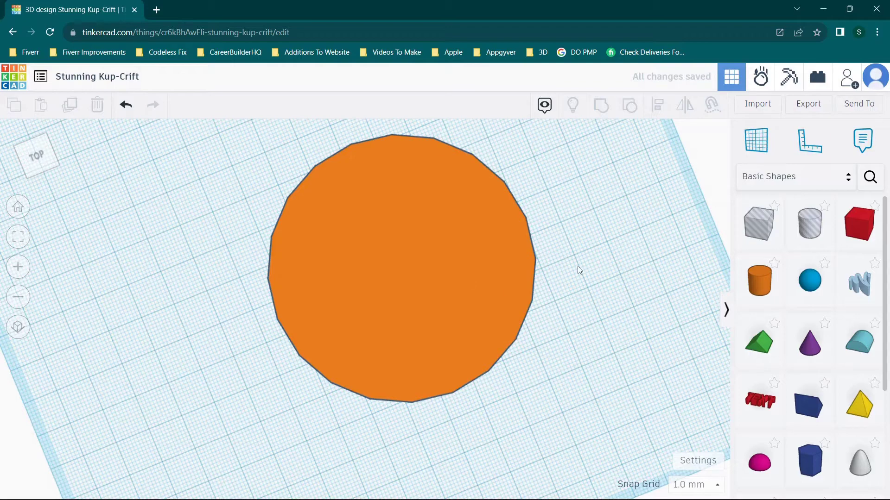
Make a copy of the flat disc and move it 35.5 mm so it lies exactly over the original
right_drag(578, 266, 578, 193)
click(371, 390)
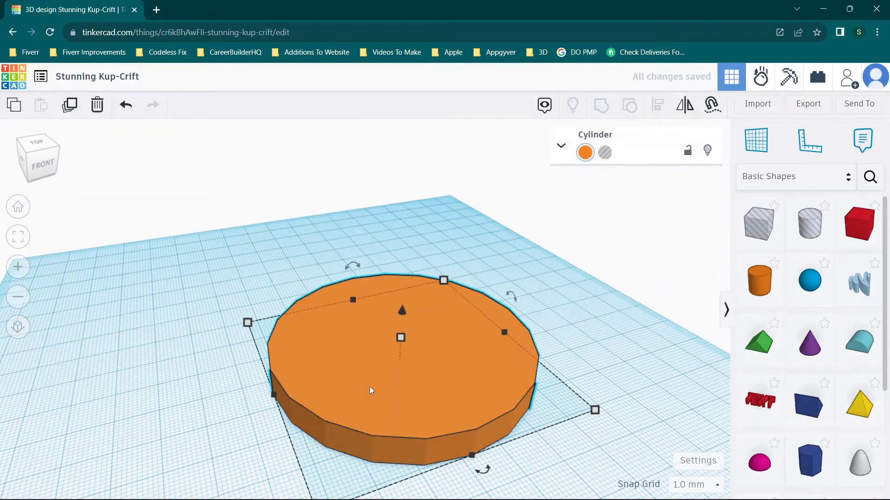
key(ctrl+c)
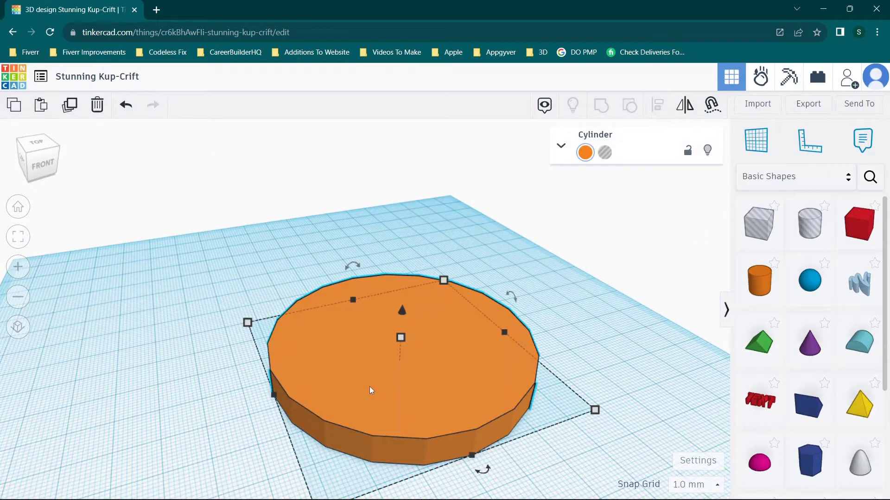
key(ctrl+v)
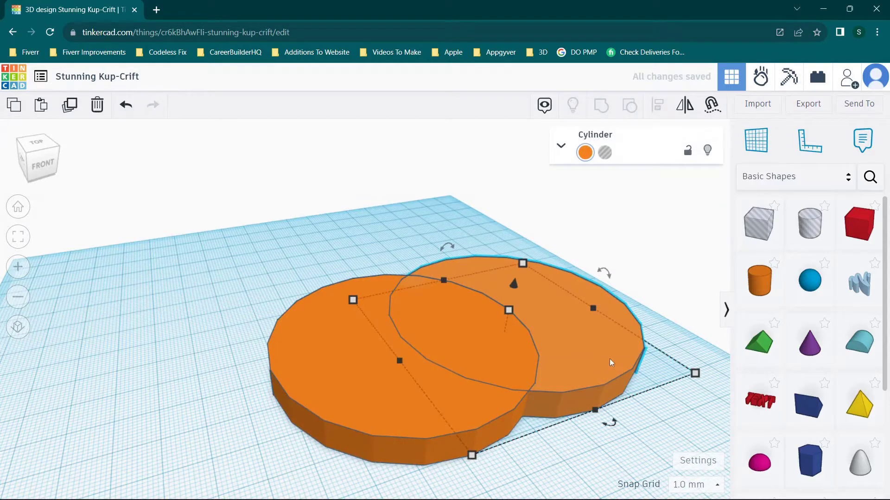
drag(610, 359, 493, 397)
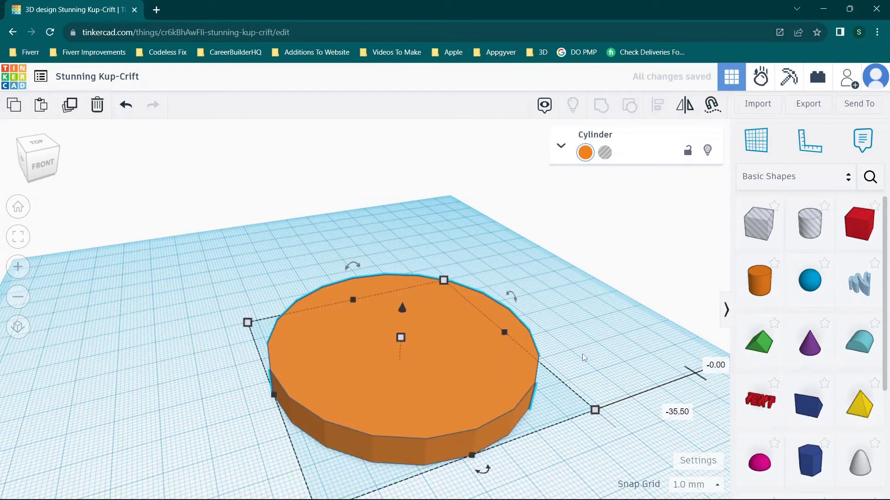
click(546, 335)
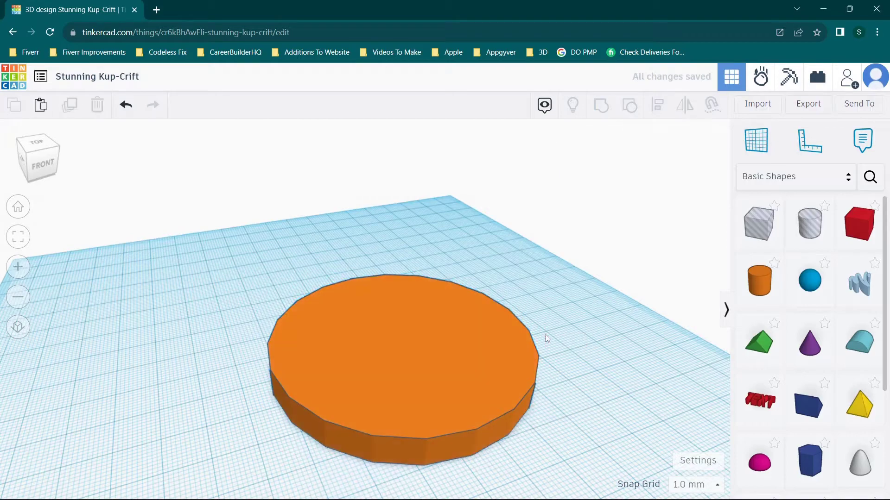
Shrink the copied disc's base to 65 by 66 mm, leaving a narrow rim of the original disc all around
right_drag(545, 334, 396, 399)
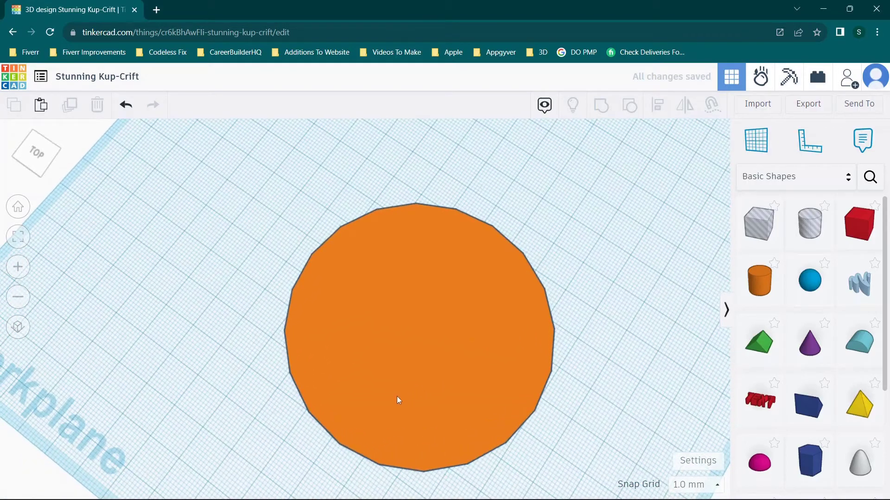
right_drag(453, 384, 562, 309)
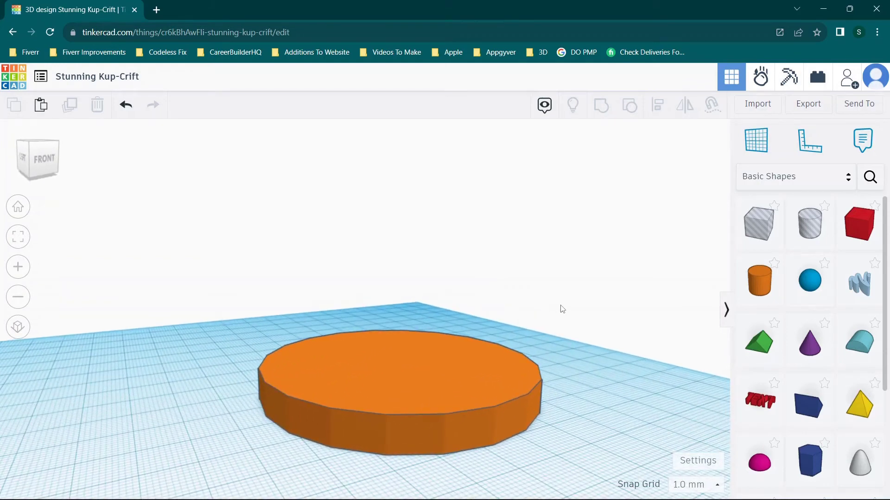
click(441, 431)
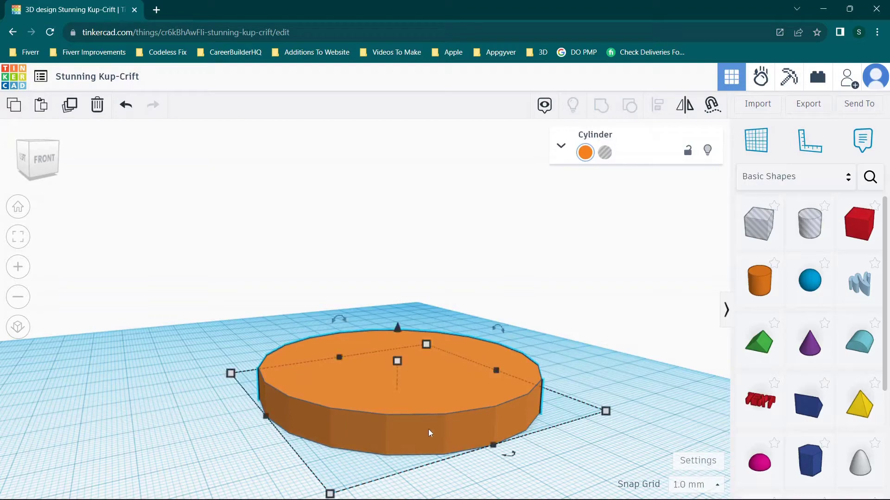
click(638, 379)
right_drag(637, 377, 634, 440)
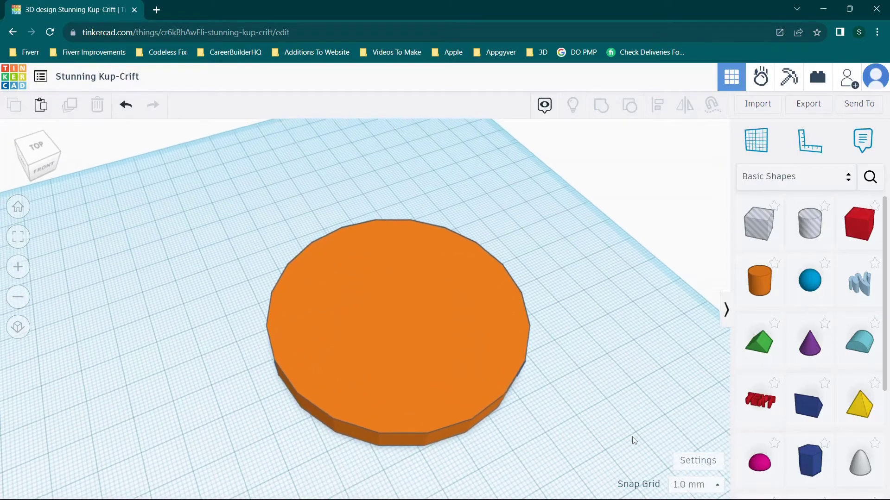
click(456, 364)
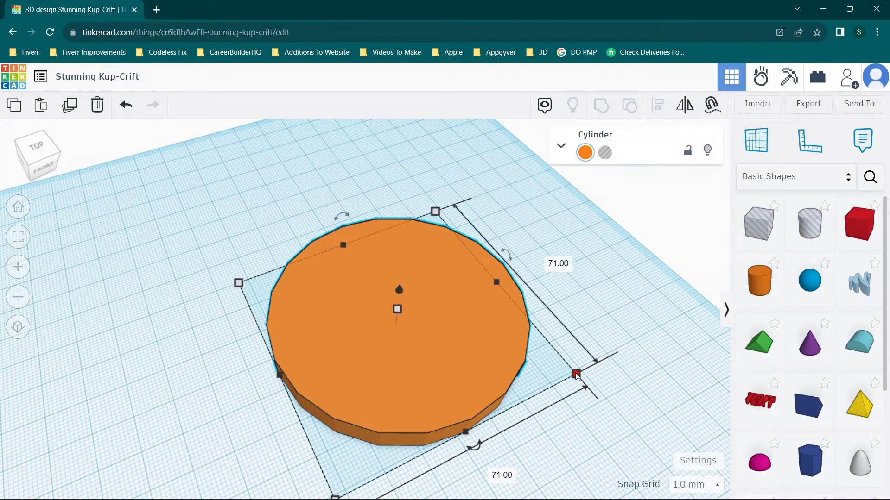
drag(574, 372, 571, 370)
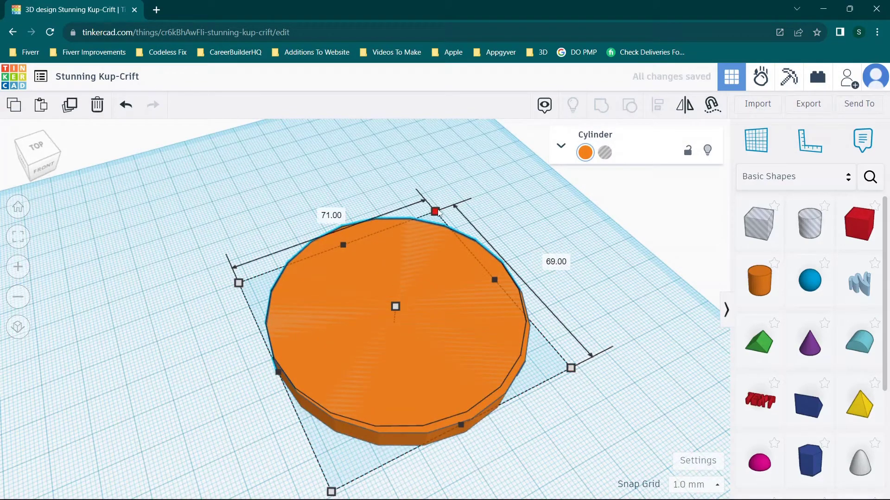
drag(434, 210, 436, 222)
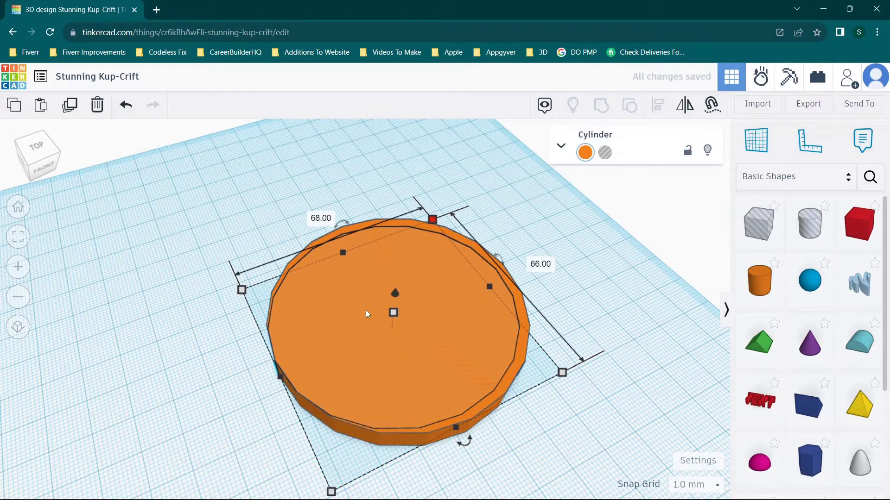
drag(280, 376, 287, 375)
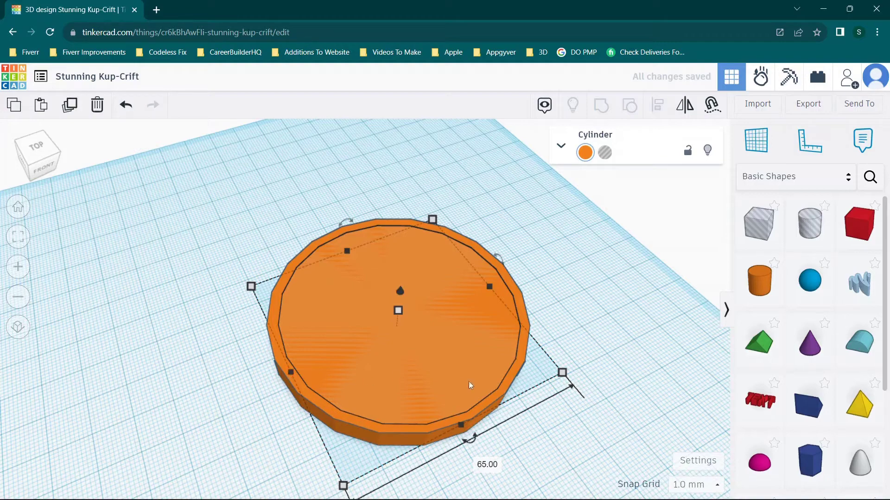
click(571, 290)
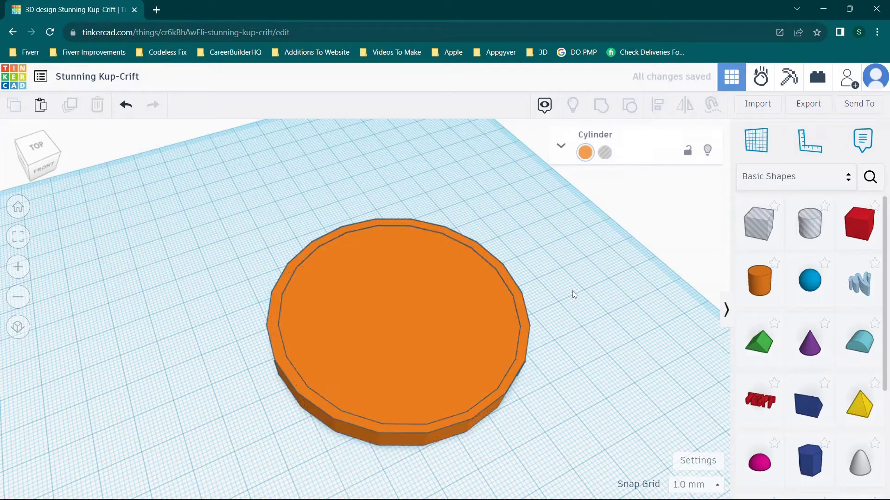
Raise the inner disc's height to 13 mm so it protrudes above the outer disc, and turn it into a hole
right_drag(571, 291, 571, 257)
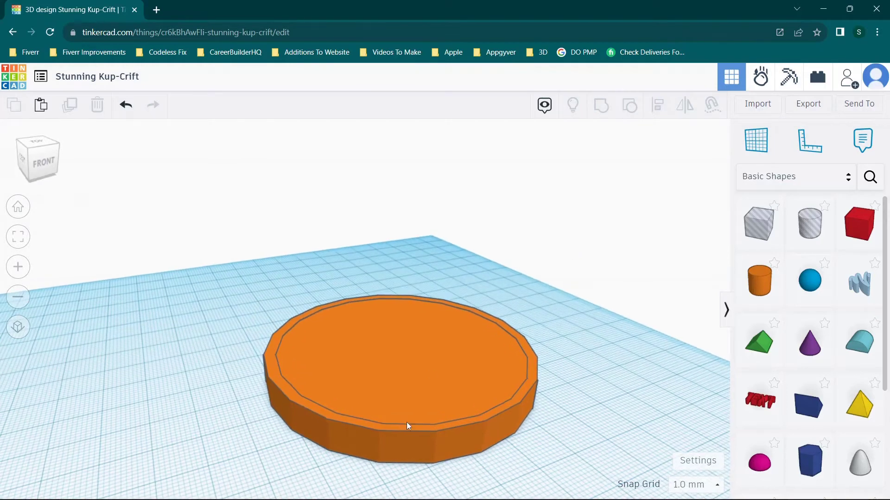
click(404, 403)
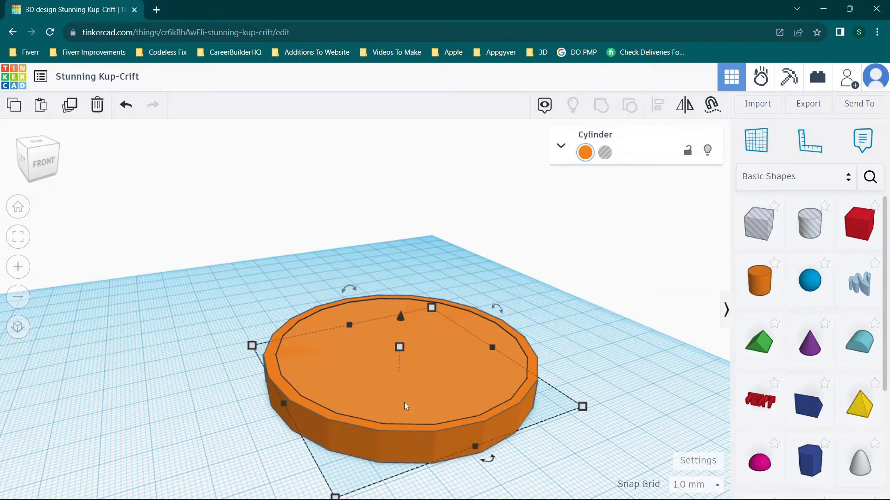
drag(399, 349, 398, 338)
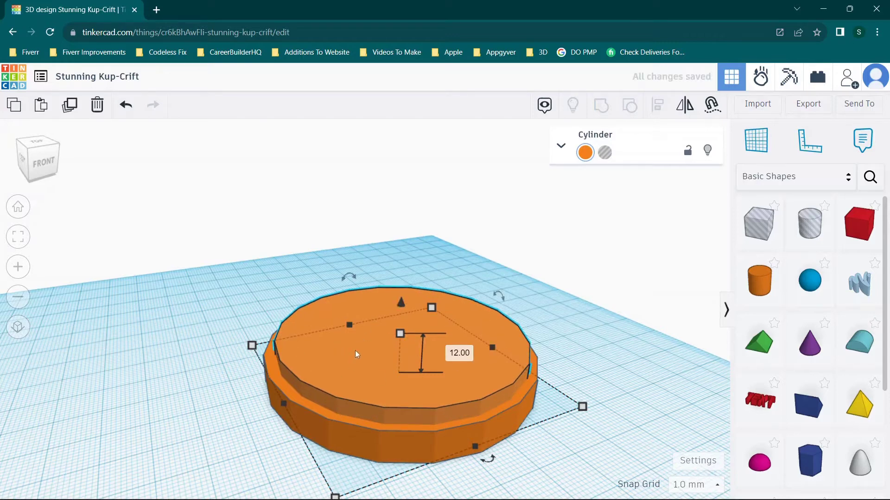
click(605, 154)
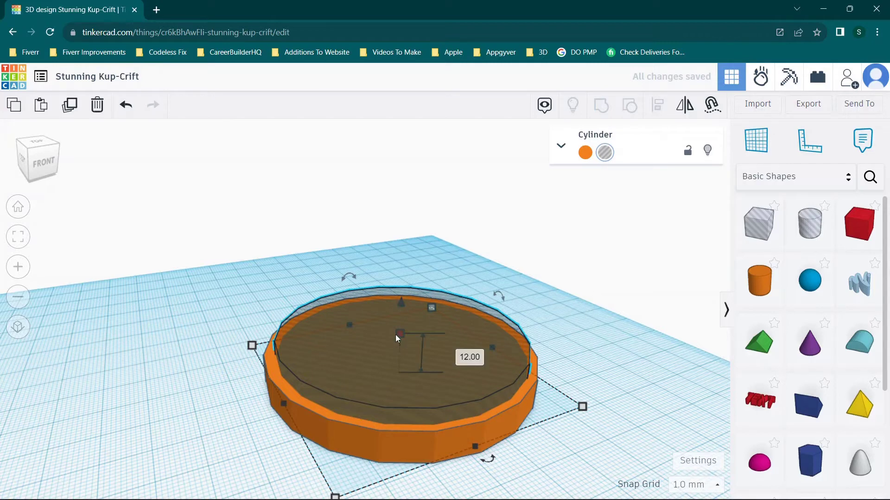
drag(395, 338, 420, 330)
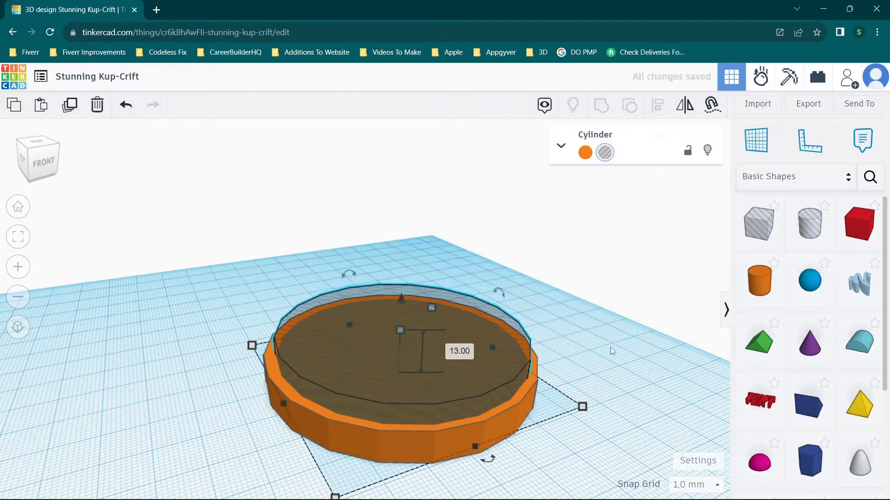
Raise the underside of the hole cylinder to reduce its height to 11 mm, leaving a floor in the outer disc
right_drag(611, 347, 610, 280)
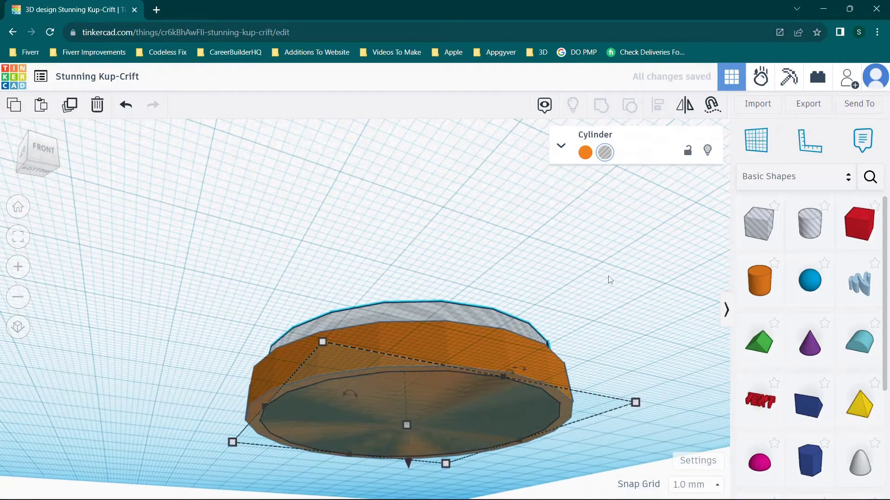
mouse_move(407, 429)
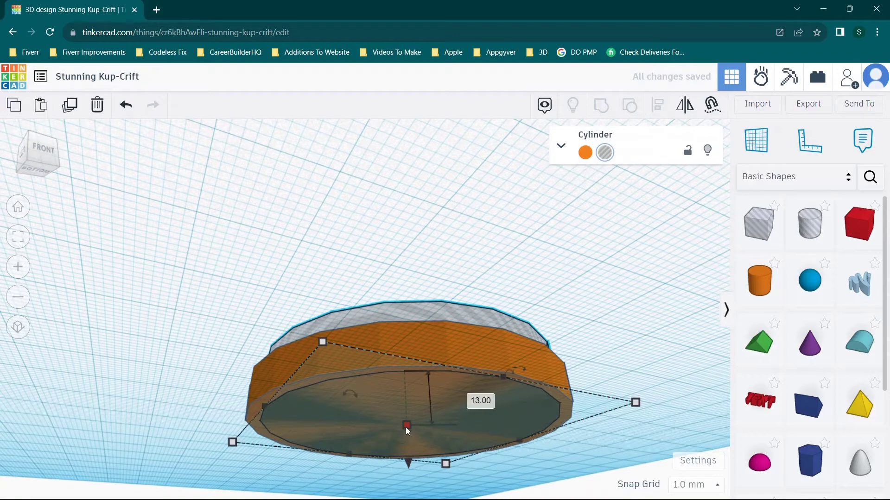
drag(405, 428, 404, 421)
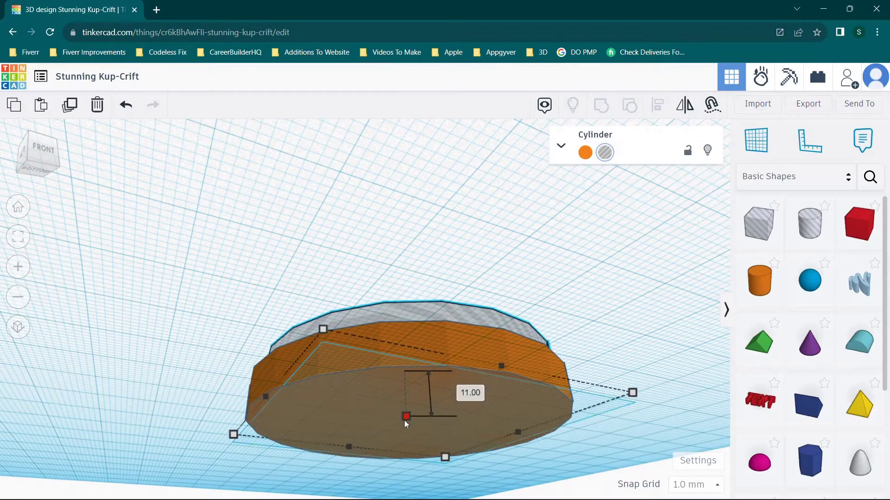
right_drag(498, 330, 461, 346)
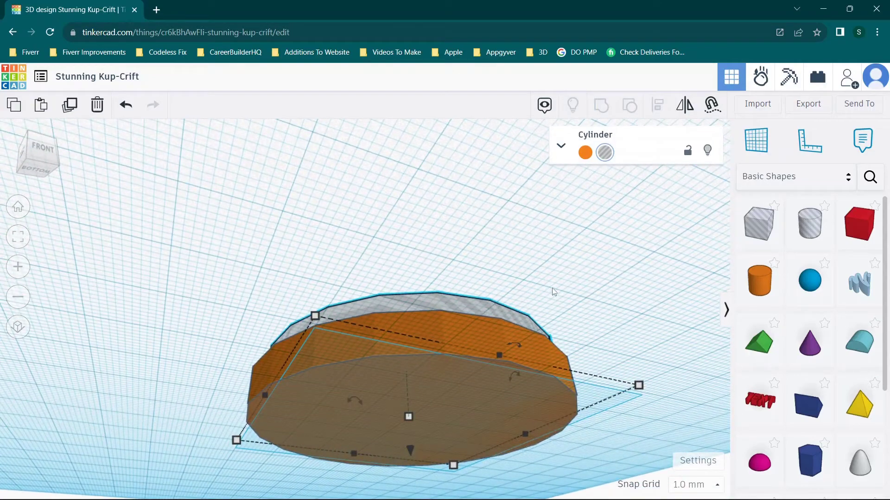
right_drag(554, 292, 542, 332)
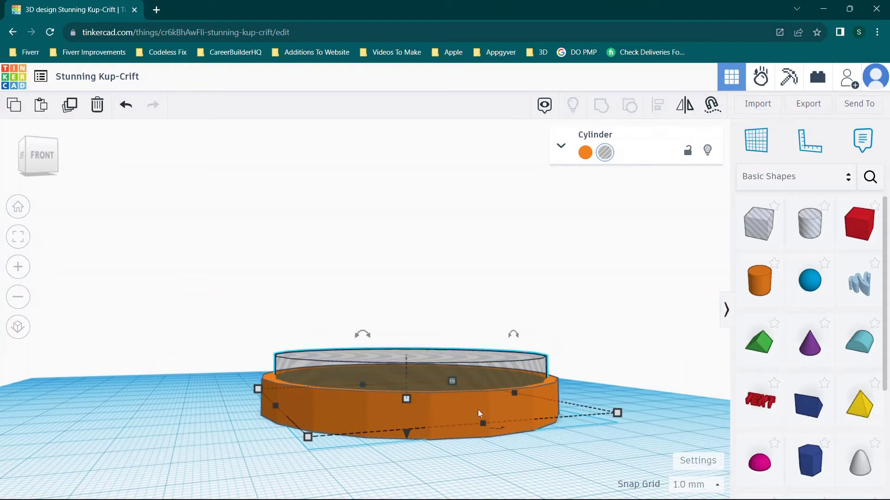
scroll(470, 438, up, 5)
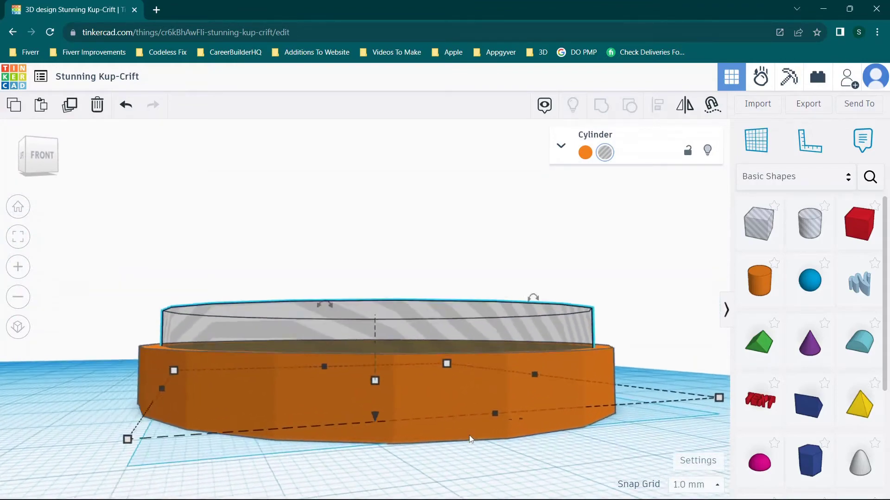
scroll(469, 435, down, 5)
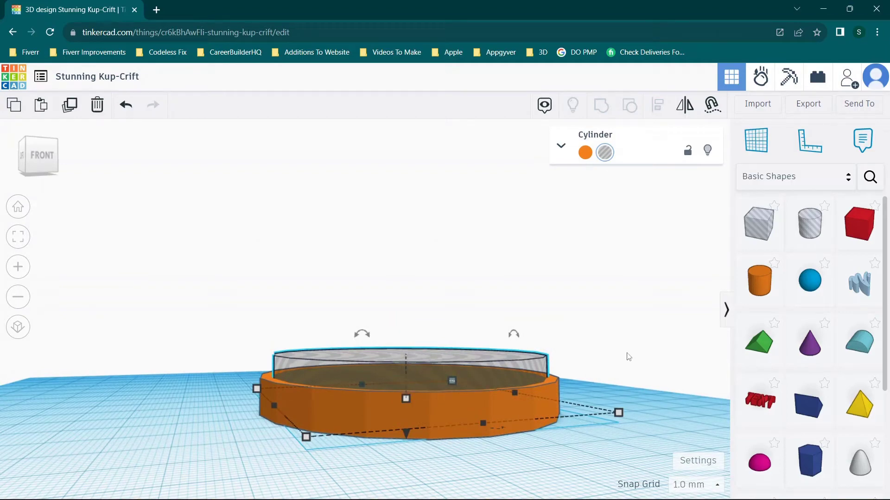
Raise the hole cylinder's underside further to a height of 9 mm, thickening the floor beneath it
click(620, 390)
right_drag(619, 390, 440, 394)
click(433, 369)
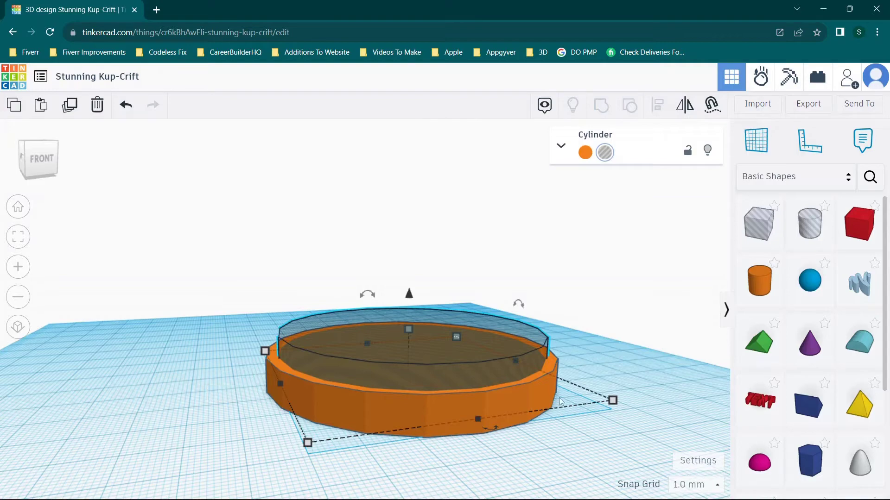
right_drag(596, 366, 582, 334)
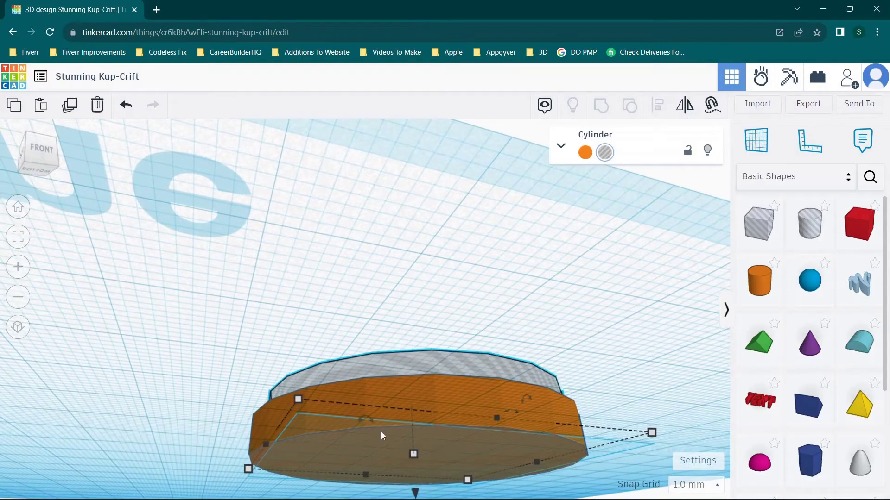
drag(413, 454, 412, 447)
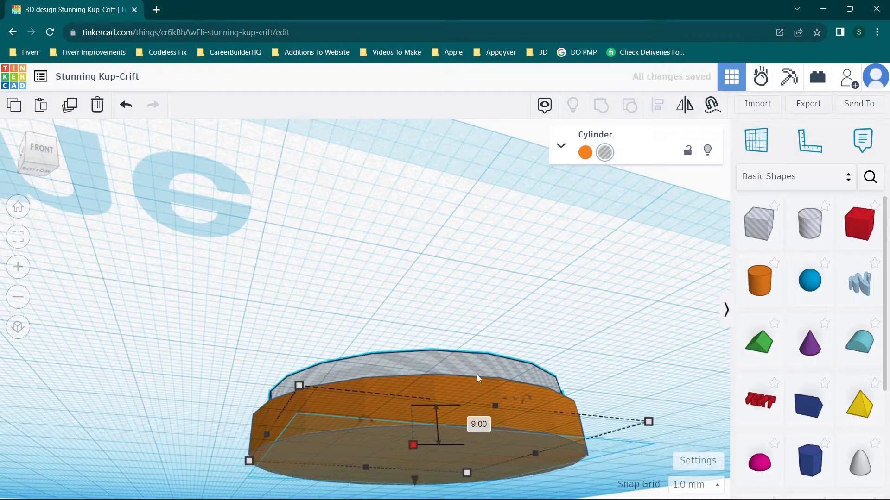
right_drag(477, 374, 477, 398)
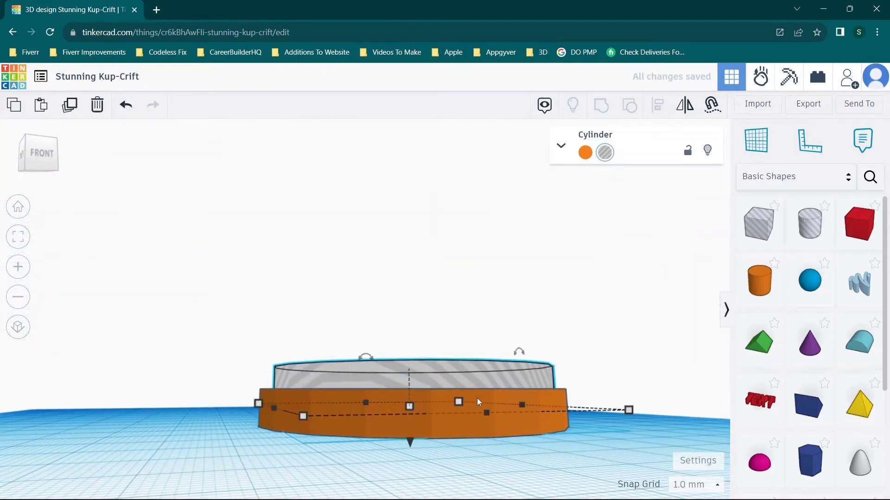
Group the wide disc with the hole cylinder to cut the recess out of the tray
click(463, 404)
right_drag(675, 336, 637, 412)
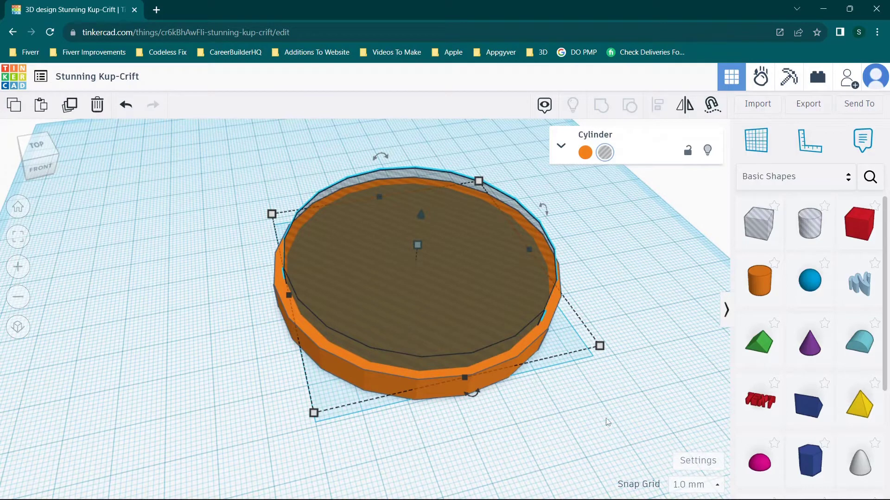
drag(606, 418, 344, 232)
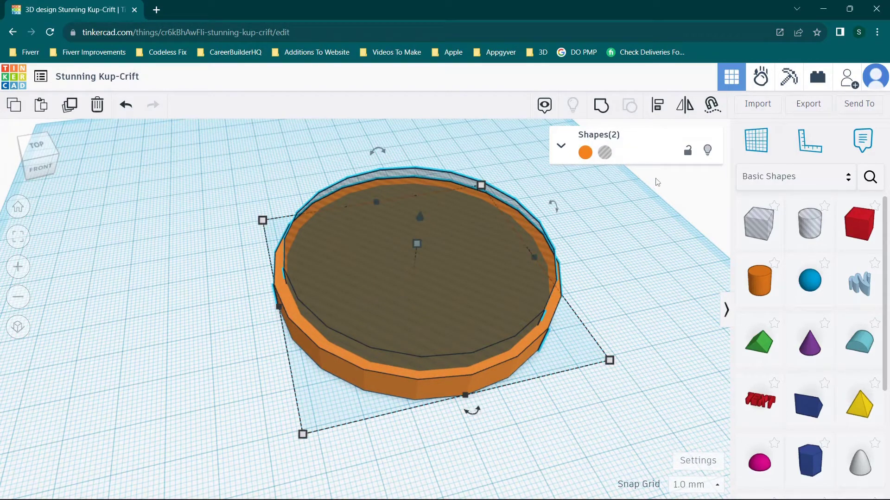
click(601, 105)
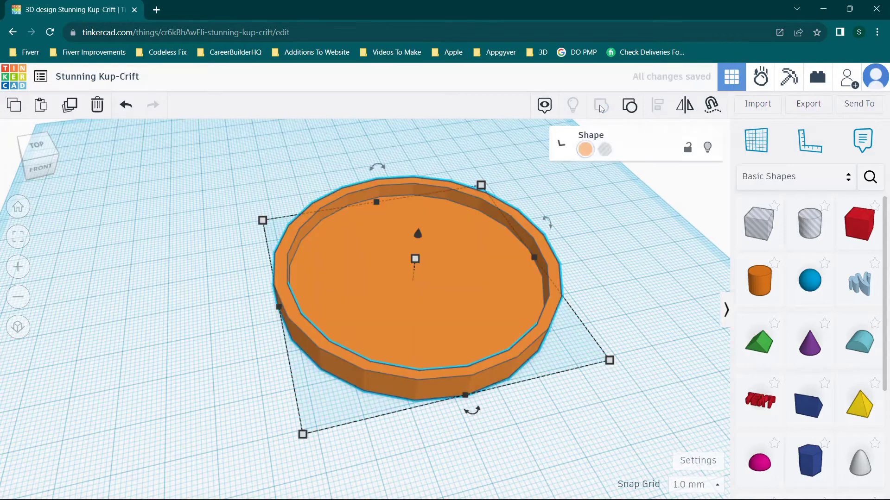
Move the grouped tray 17 mm sideways and 15 mm toward the front of the workplane
click(626, 254)
drag(624, 255, 593, 192)
right_drag(594, 193, 579, 241)
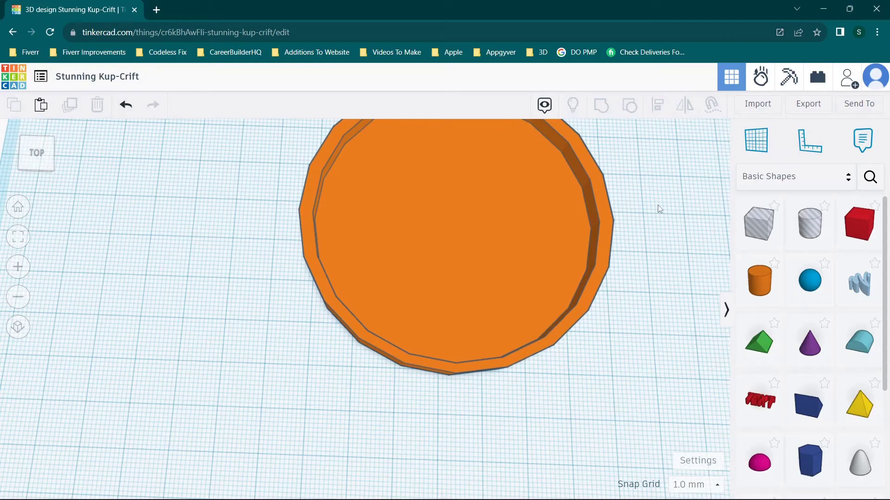
drag(496, 232, 422, 290)
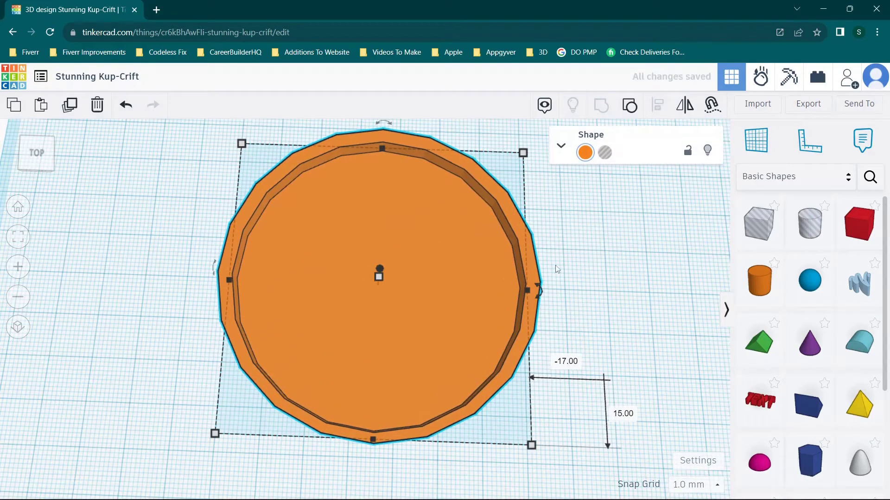
click(591, 270)
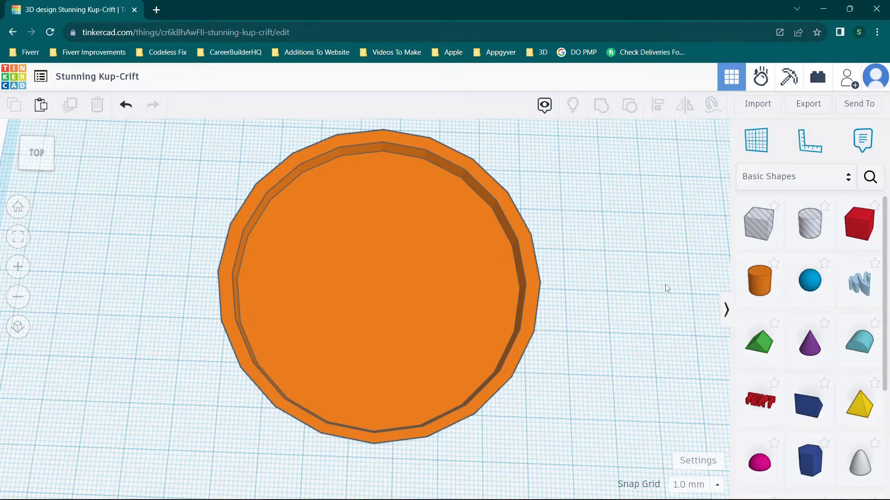
Place a text shape on the tray's floor and shrink it proportionally so it fits inside the rim
scroll(810, 313, down, 4)
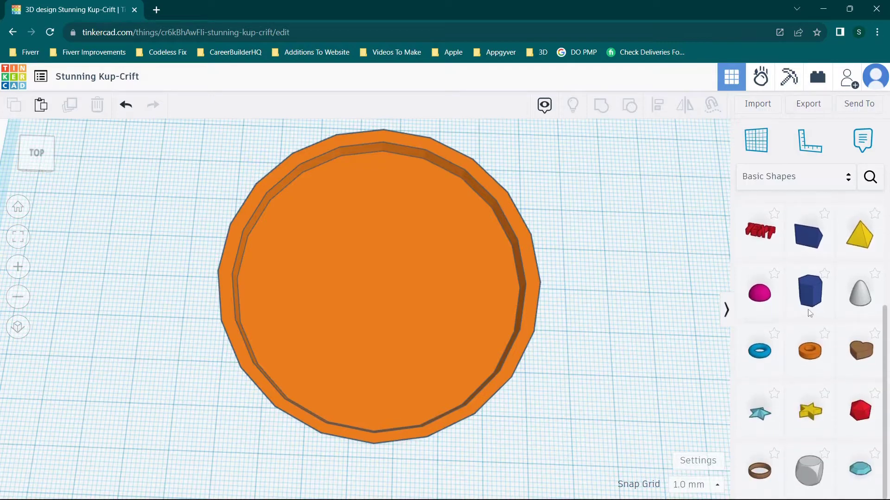
right_drag(546, 331, 550, 294)
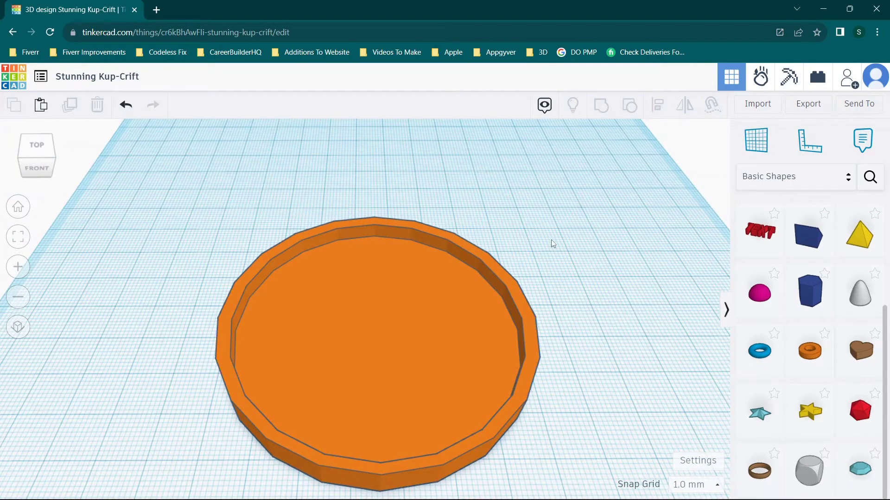
right_drag(552, 238, 548, 303)
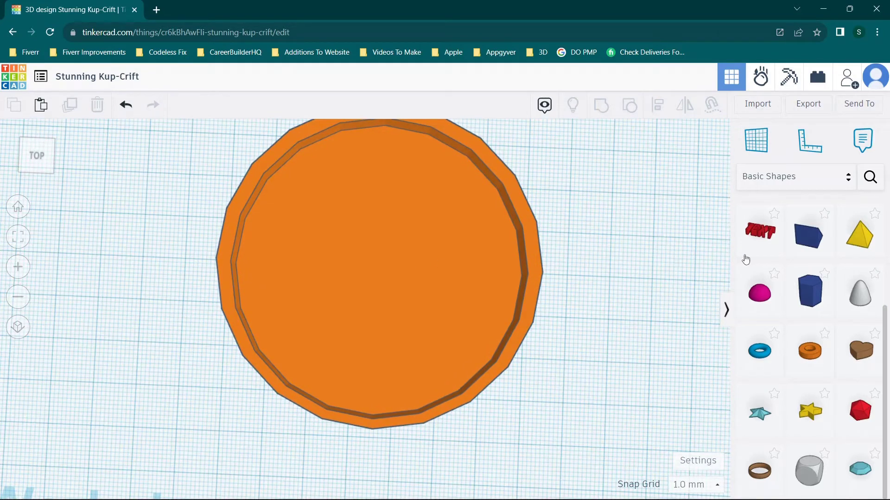
drag(760, 239, 376, 305)
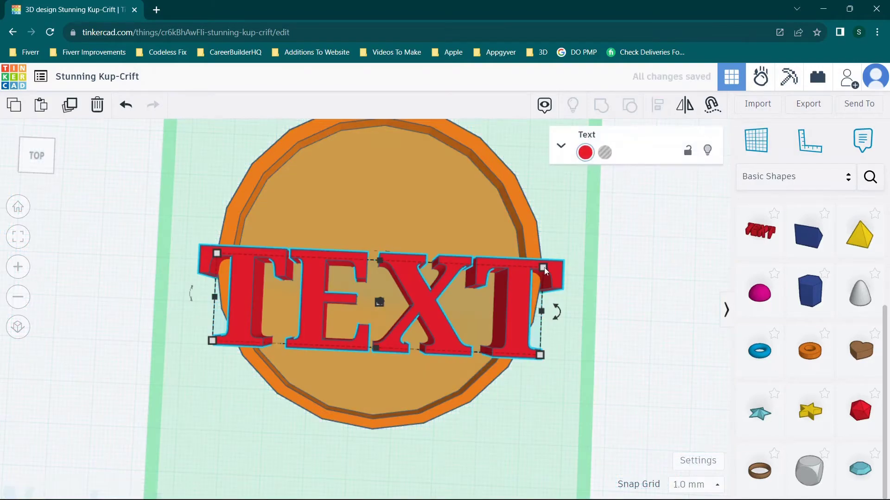
shift+drag(544, 271, 403, 324)
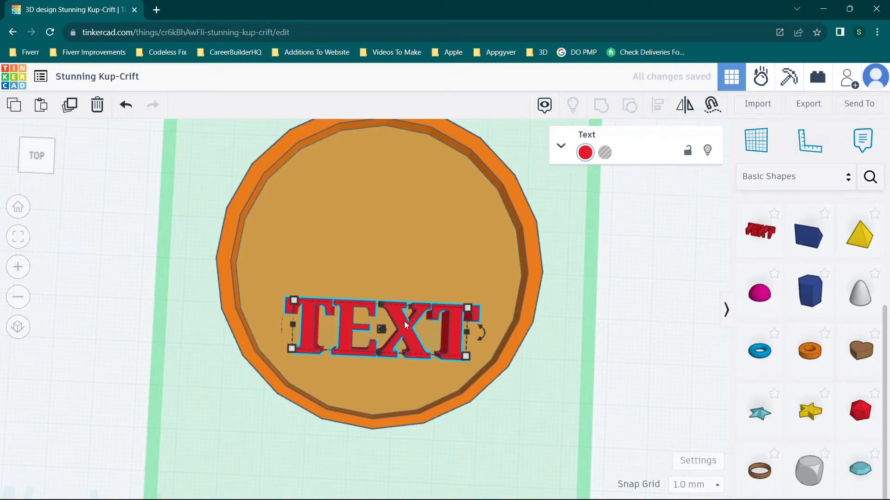
Change the wording of the text shape to HELLO
click(560, 147)
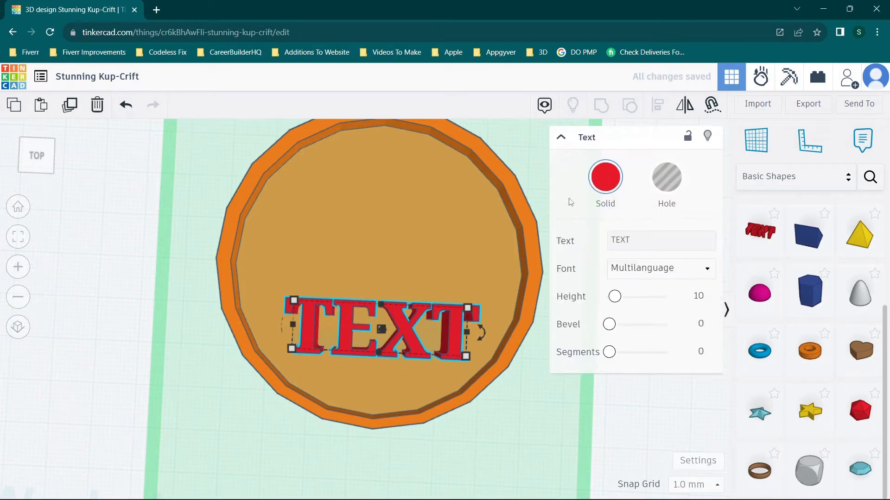
click(645, 240)
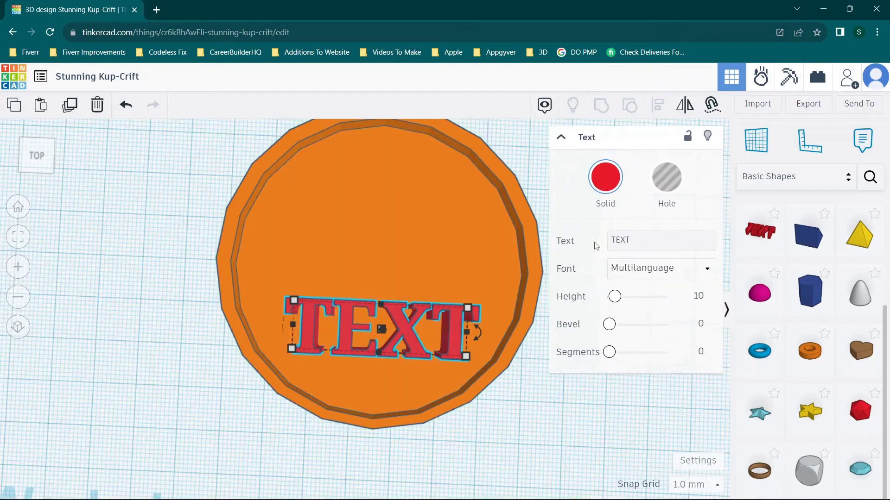
click(631, 243)
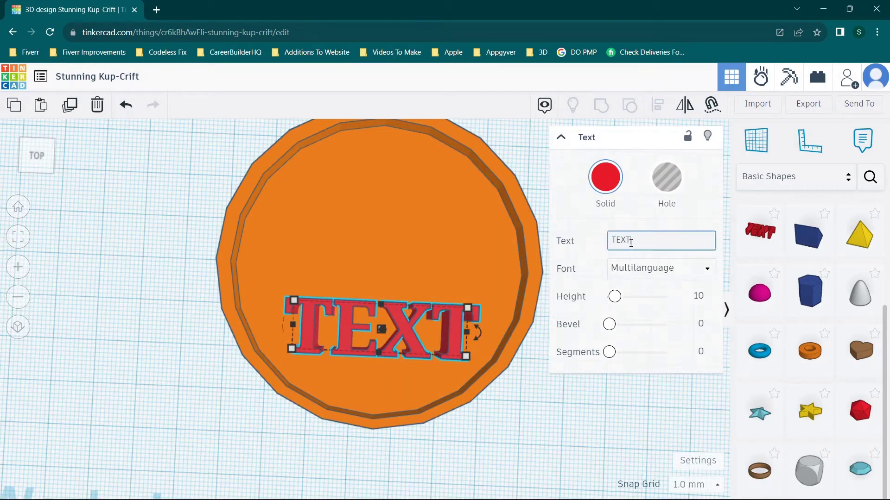
double_click(631, 243)
text(HELLO)
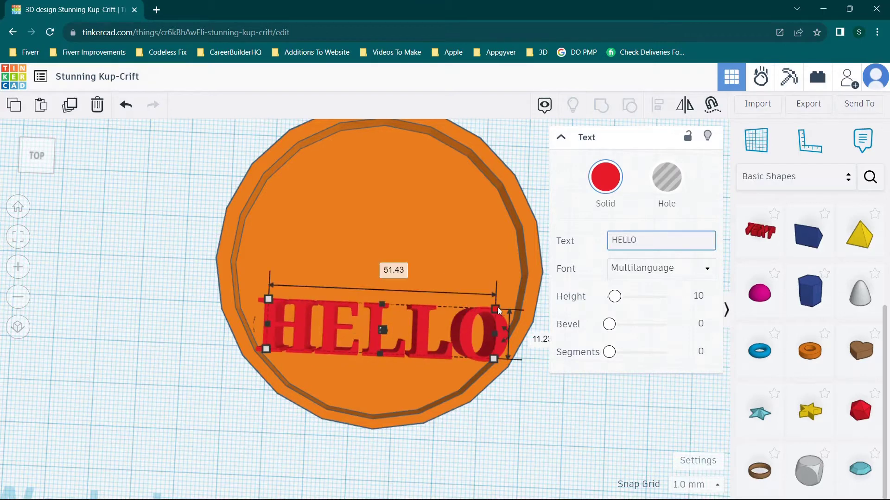
Shrink the HELLO text to 45.14 by 10.09 mm and shift it to sit centred between the sides of the rim
drag(495, 309, 481, 312)
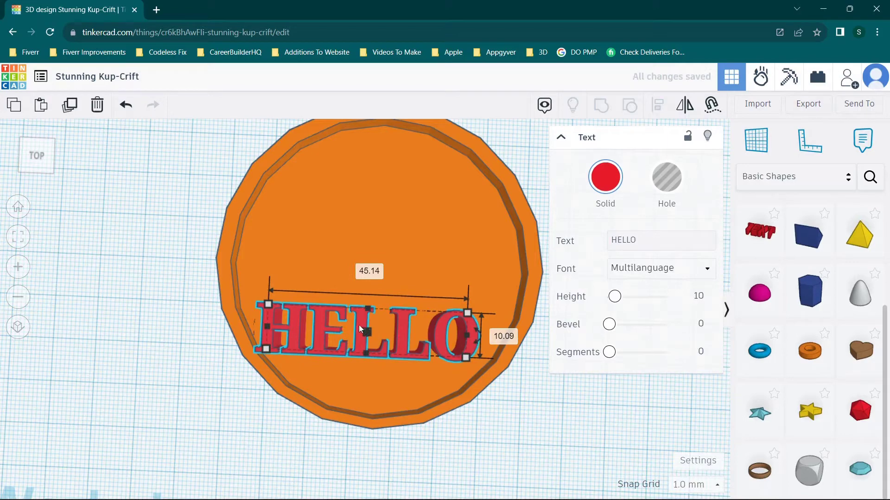
mouse_move(371, 319)
mouse_down()
mouse_move(371, 327)
mouse_move(379, 321)
mouse_up()
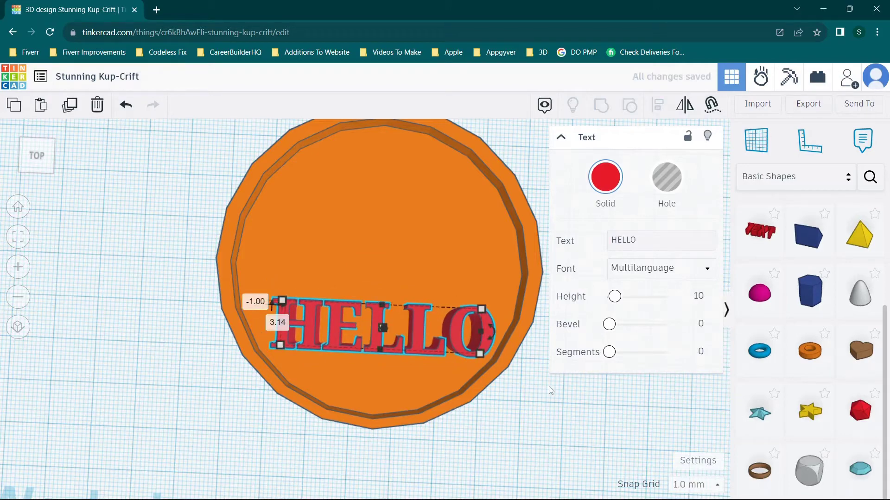
drag(550, 387, 545, 364)
Turn the HELLO text into a hole
click(420, 348)
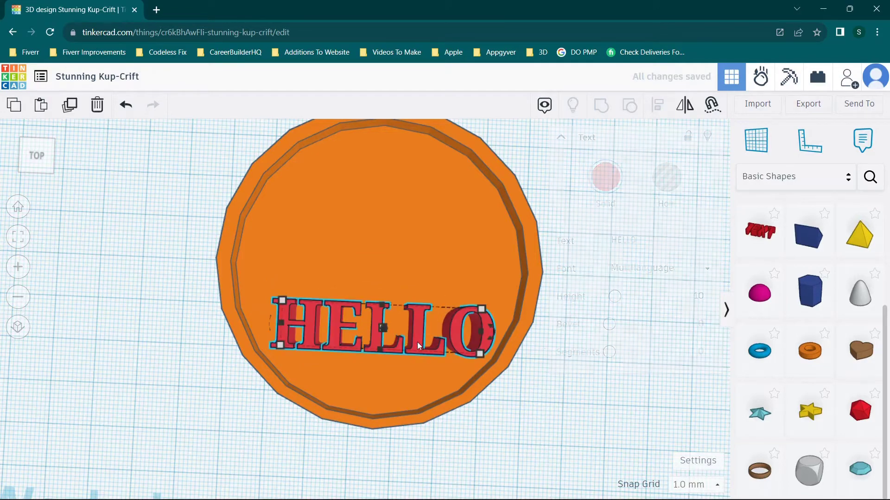
click(667, 177)
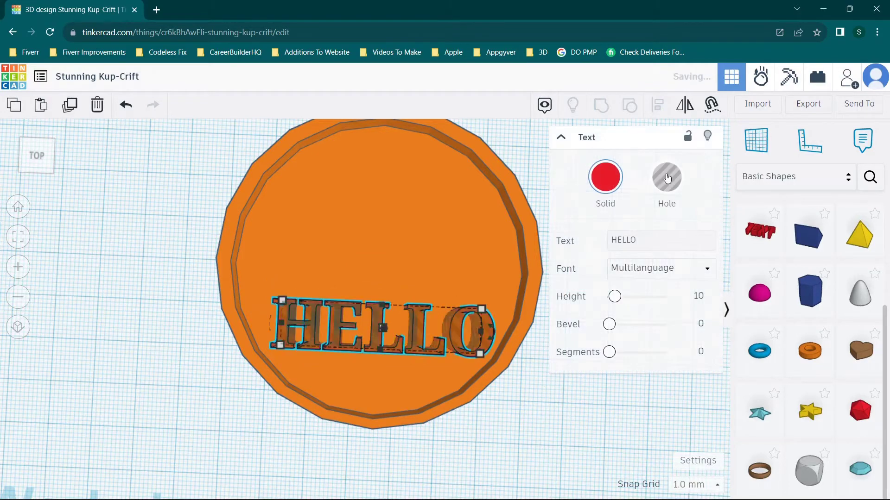
click(588, 408)
right_drag(588, 408, 582, 264)
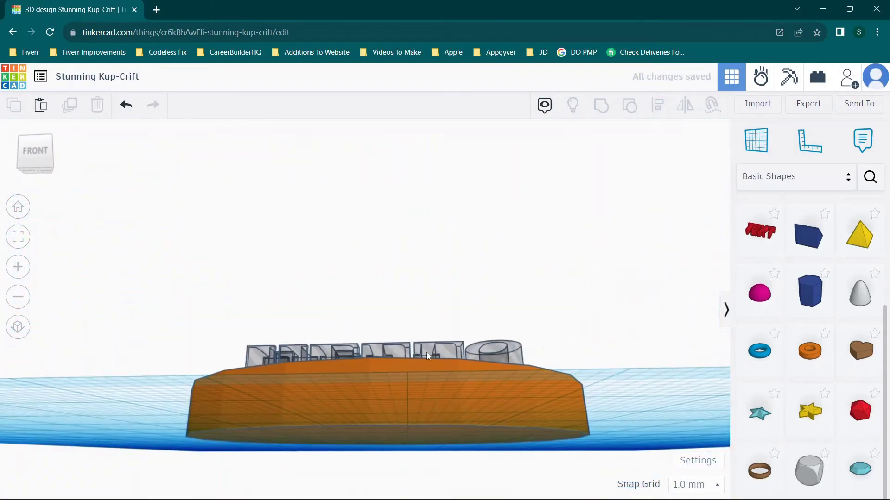
Extend the underside of the HELLO hole down into the tray floor, giving the text a height of 11 mm
click(427, 352)
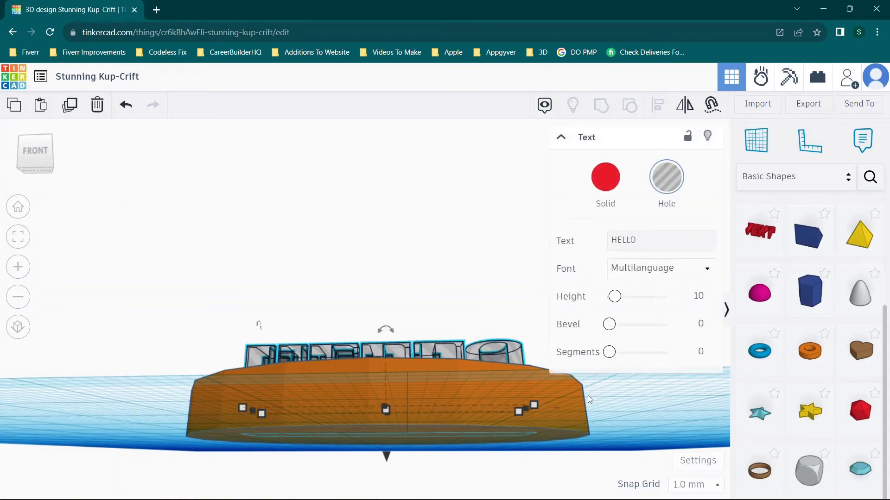
click(587, 419)
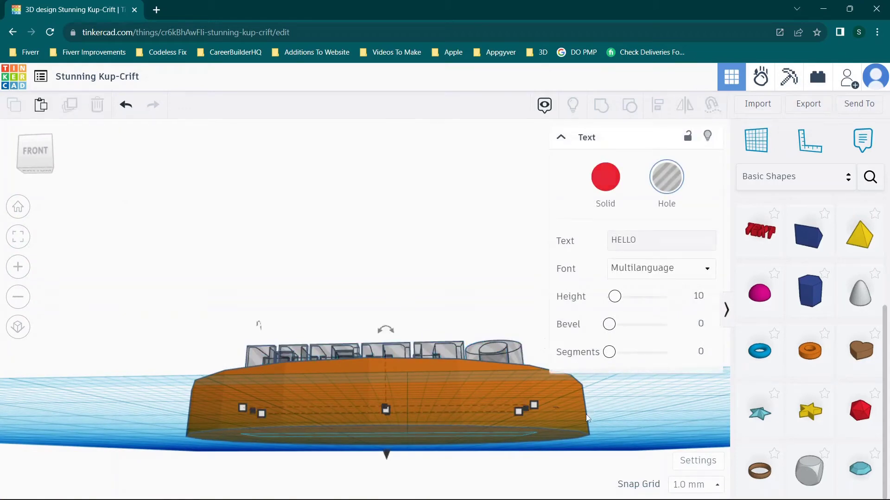
click(449, 350)
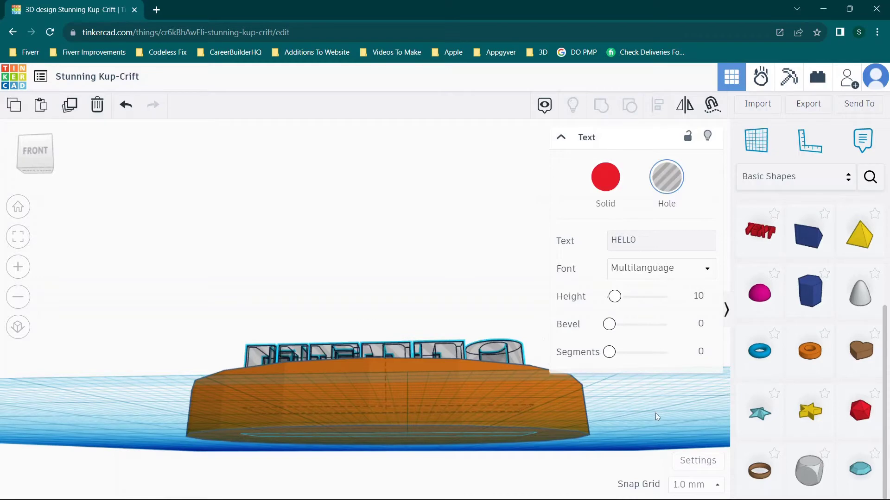
right_drag(655, 413, 658, 424)
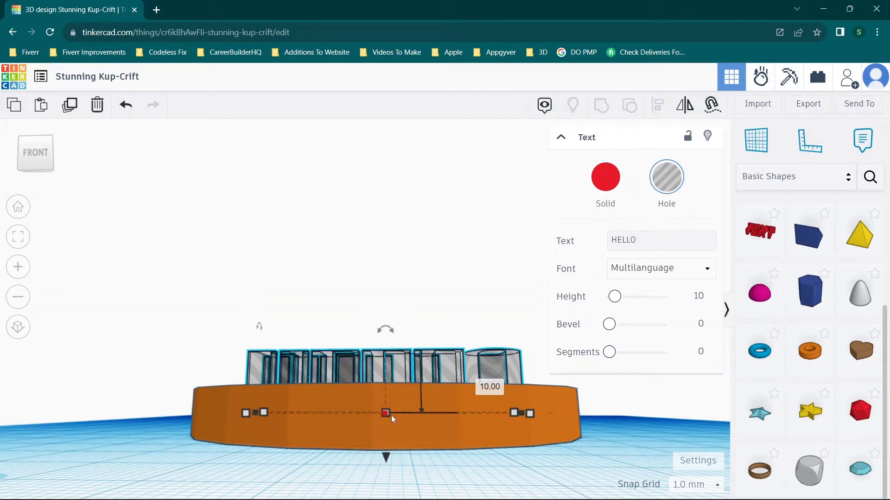
drag(390, 415, 391, 415)
right_drag(402, 303, 423, 274)
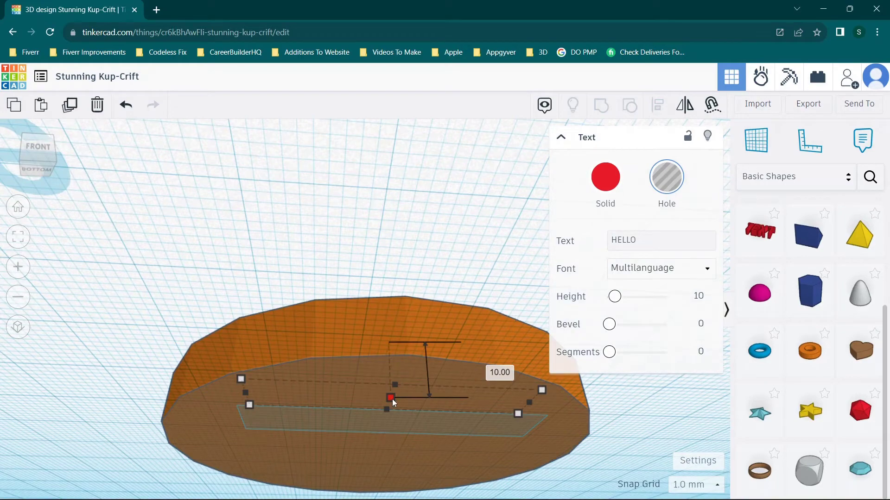
drag(392, 400, 392, 405)
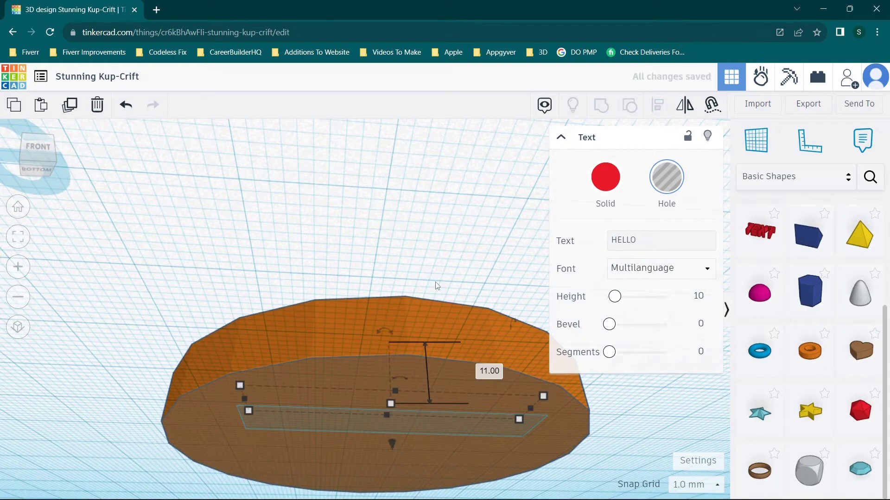
Group the HELLO hole with the tray to cut the letters into its floor
right_drag(440, 273, 438, 343)
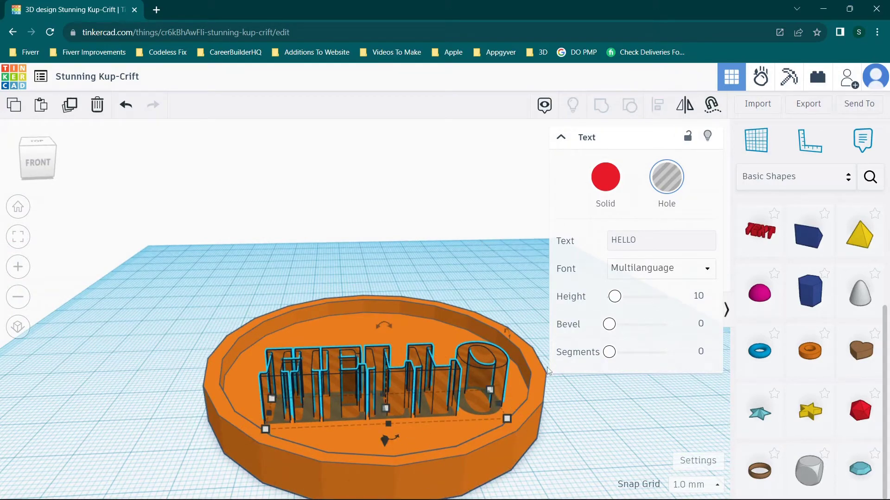
shift+click(368, 332)
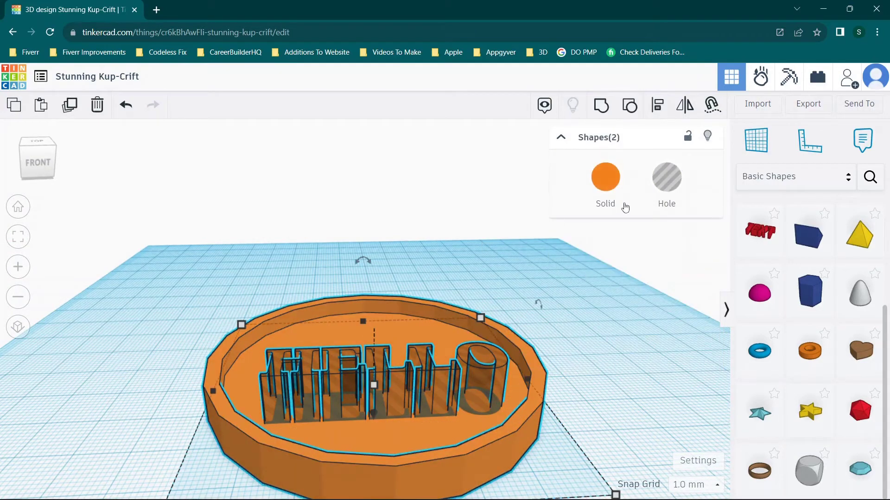
click(605, 106)
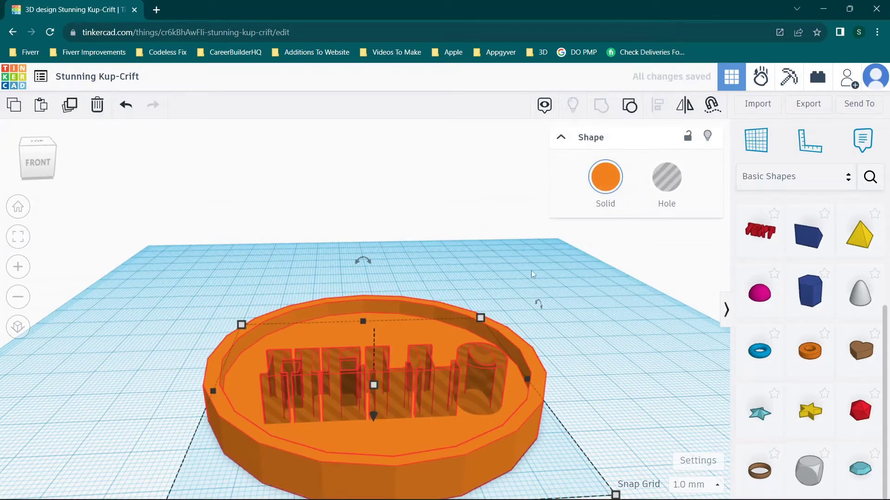
Examine the HELLO letters cut into the tray floor up close and from several angles
click(547, 268)
right_drag(546, 267, 481, 324)
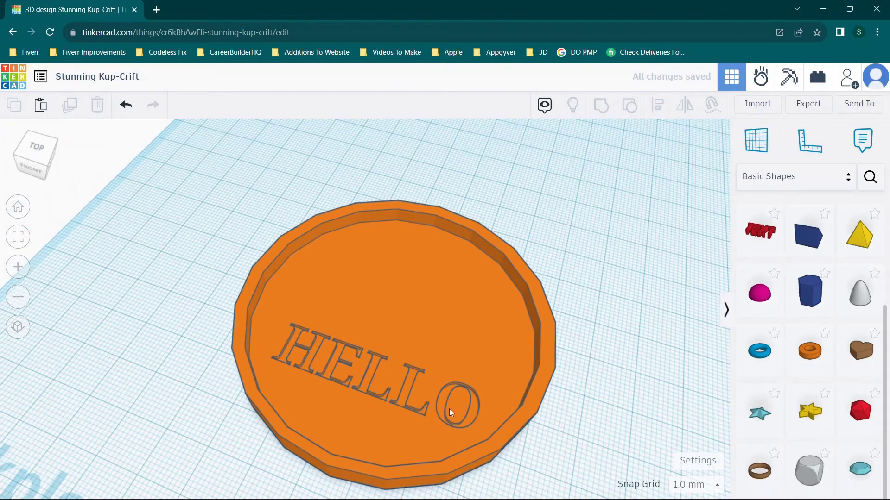
scroll(450, 410, up, 5)
right_drag(449, 408, 482, 386)
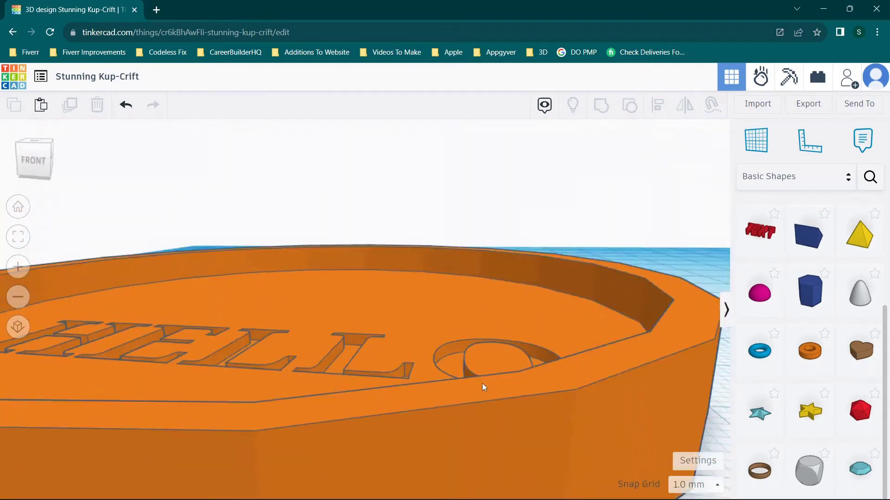
scroll(482, 385, up, 3)
scroll(482, 386, down, 5)
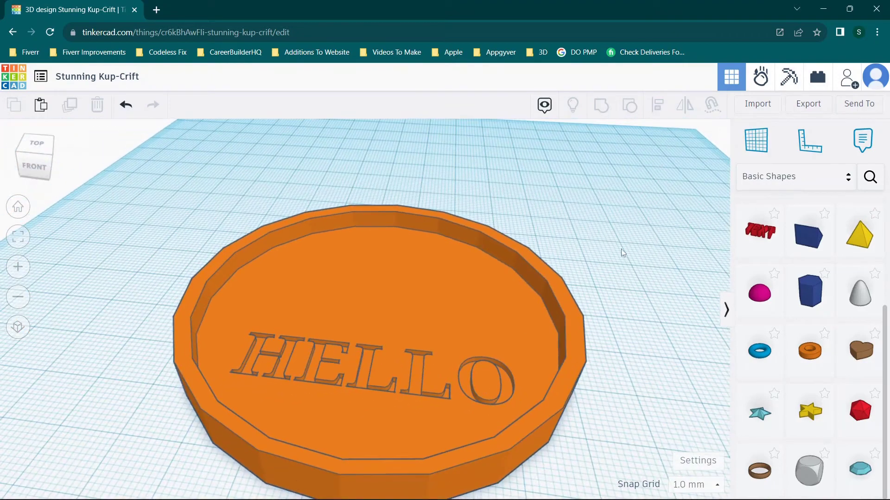
scroll(619, 285, up, 1)
right_drag(653, 276, 478, 285)
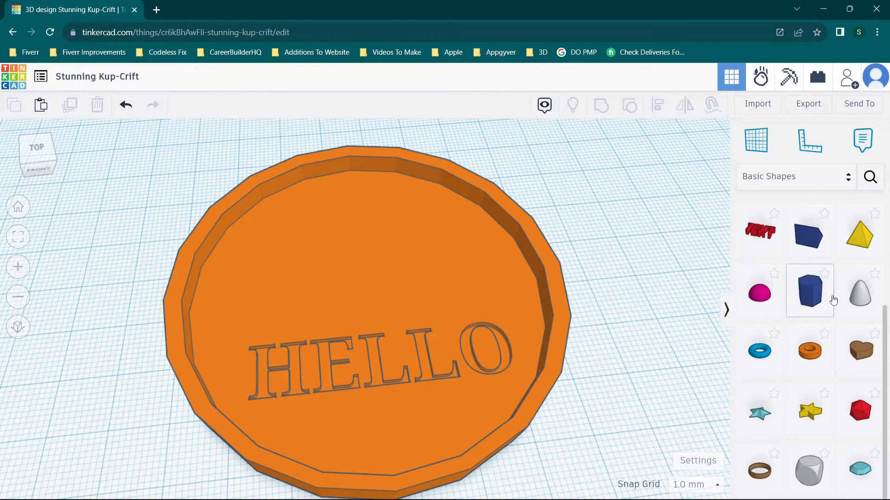
Place a solid box on the tray's floor behind the first letters of HELLO
scroll(832, 300, up, 3)
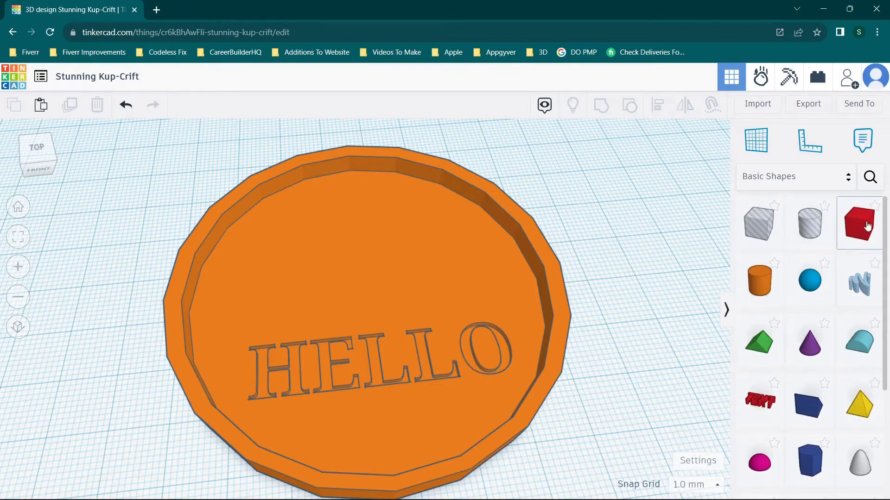
drag(868, 226, 309, 288)
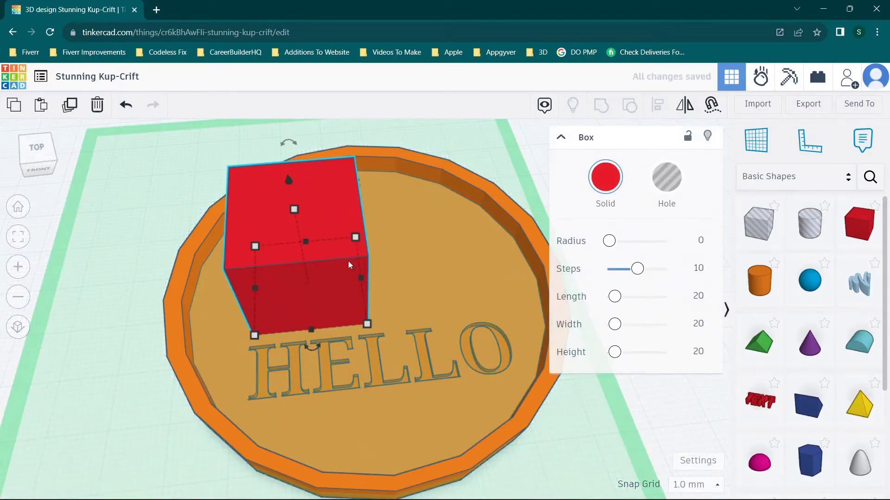
Reshape the box into a low bar about 41 mm wide and 4 mm deep behind HELLO
drag(360, 276, 471, 270)
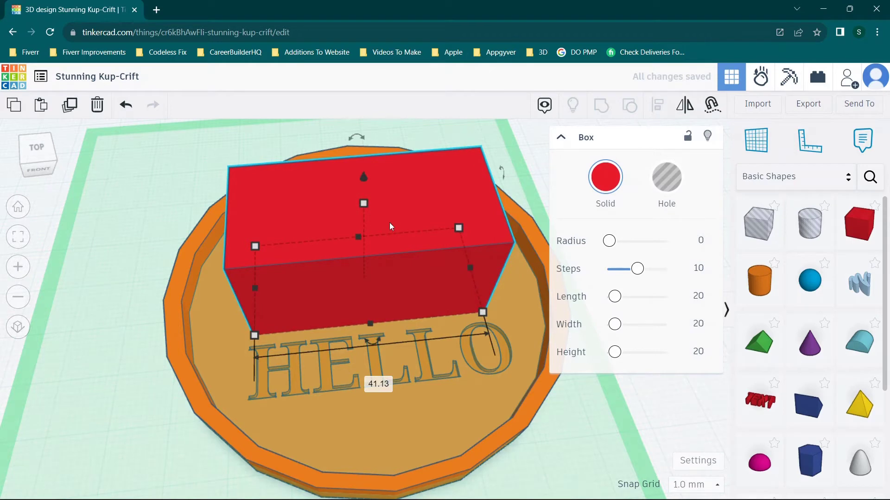
drag(458, 227, 477, 293)
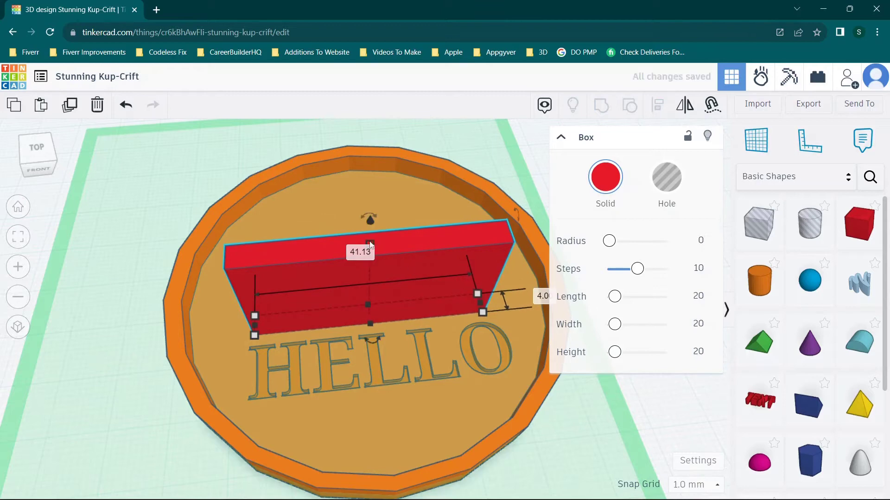
drag(370, 245, 381, 293)
right_drag(442, 250, 436, 298)
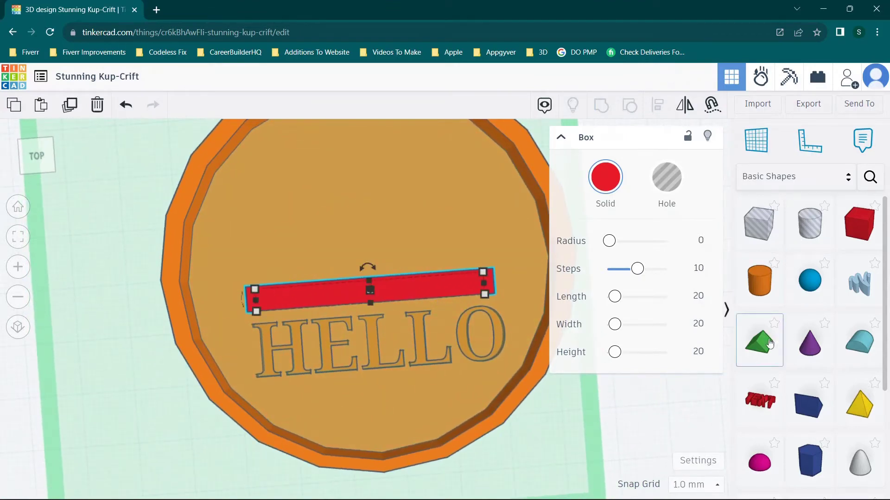
Place a solid roof on the tray floor behind the bar and flip it upside down by 180°
drag(770, 343, 301, 165)
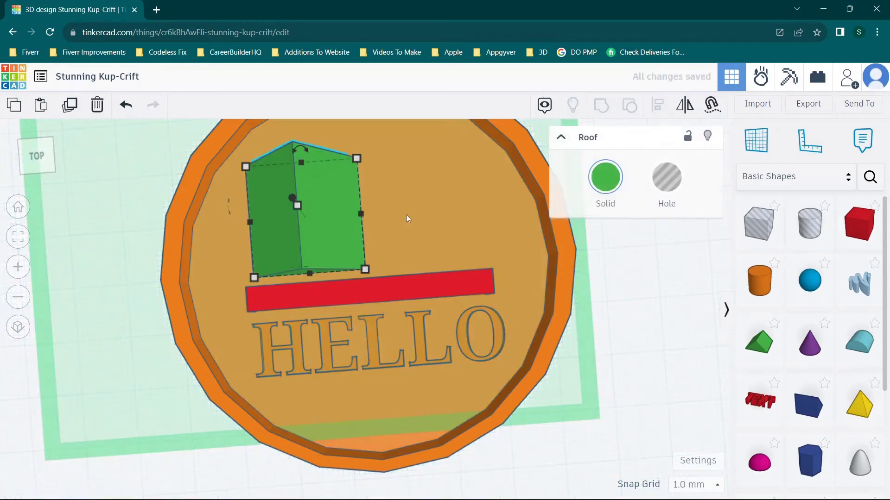
right_drag(406, 215, 357, 175)
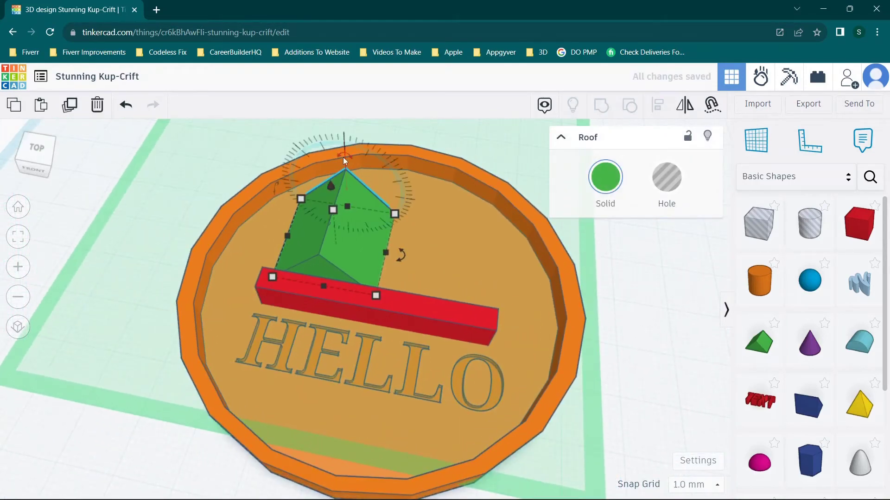
drag(344, 157, 350, 250)
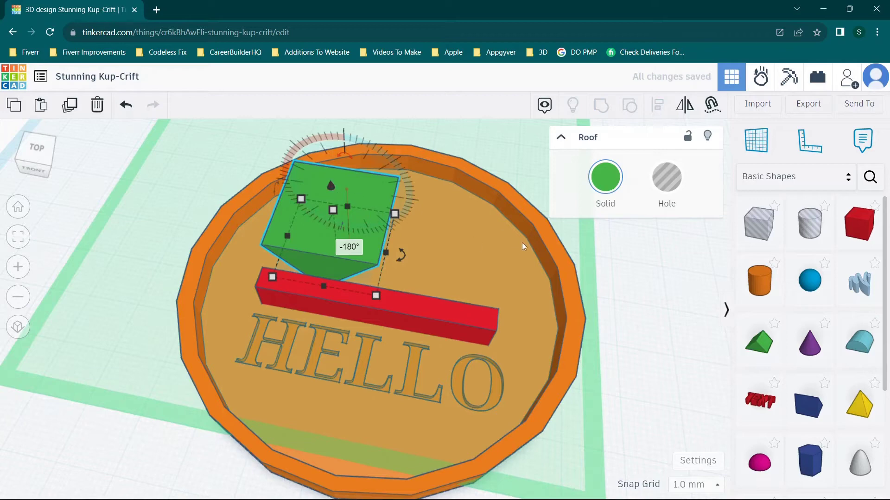
Rotate the roof by 90° so that its triangular face lies flat and points upward
right_drag(528, 251, 435, 221)
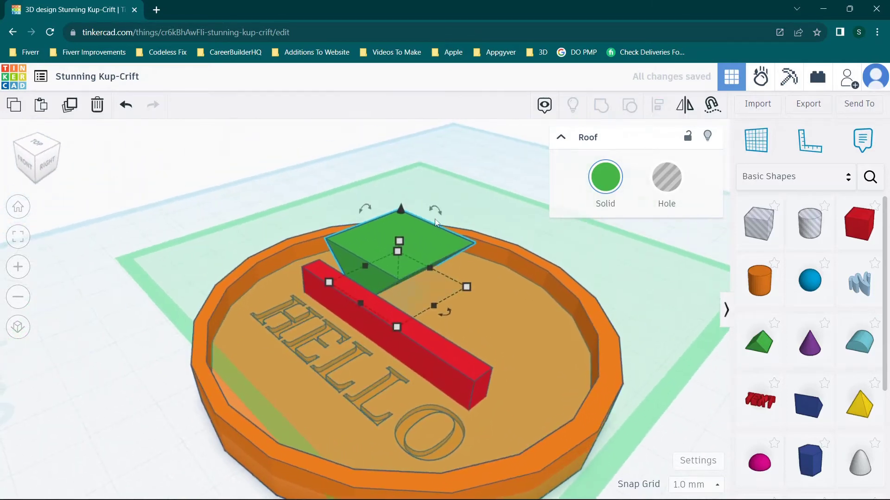
mouse_move(369, 212)
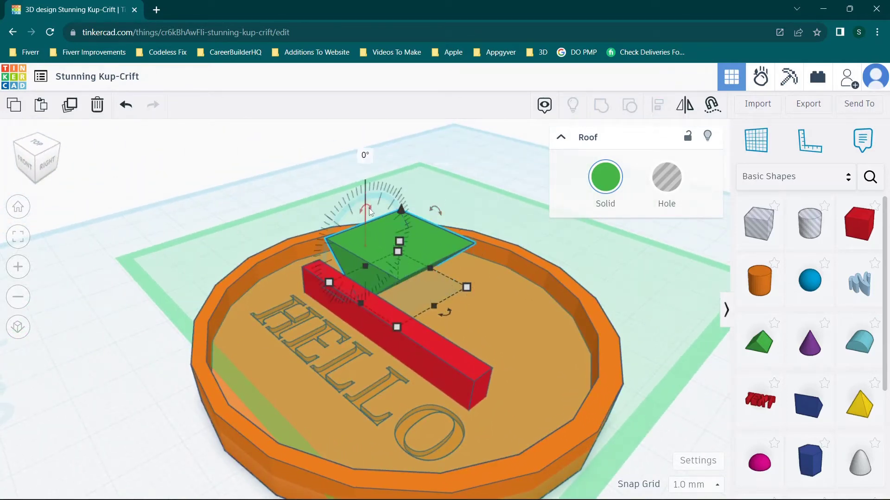
mouse_move(368, 207)
right_down()
mouse_move(343, 233)
mouse_move(369, 218)
right_up()
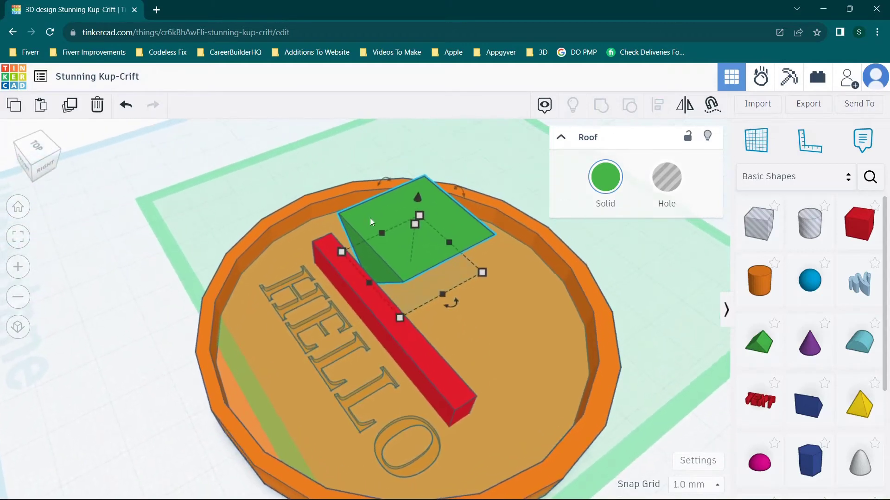
drag(382, 180, 331, 232)
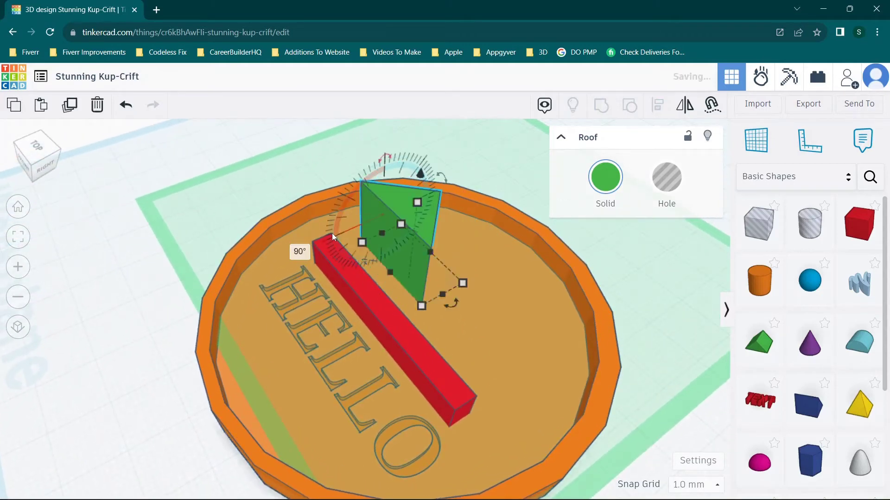
Reposition the tray beneath the bar and roof so both sit over its floor
click(499, 243)
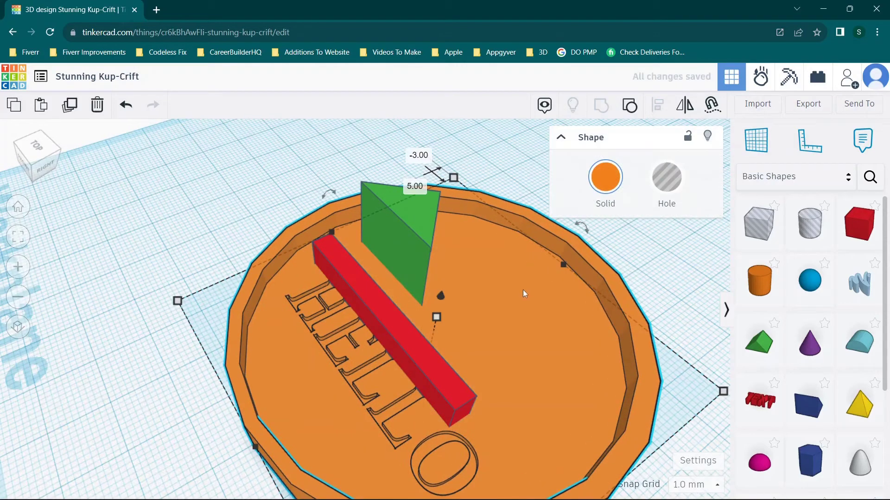
drag(523, 290, 488, 263)
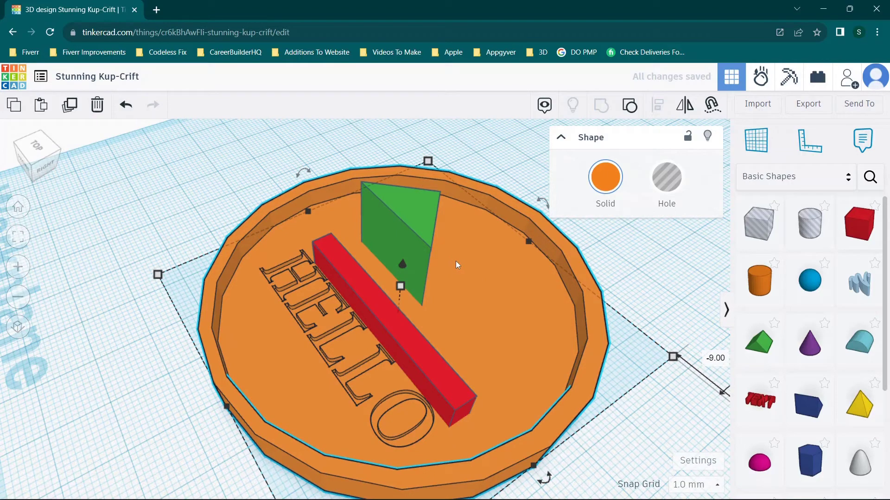
right_drag(669, 306, 771, 252)
click(569, 255)
right_drag(560, 250, 577, 353)
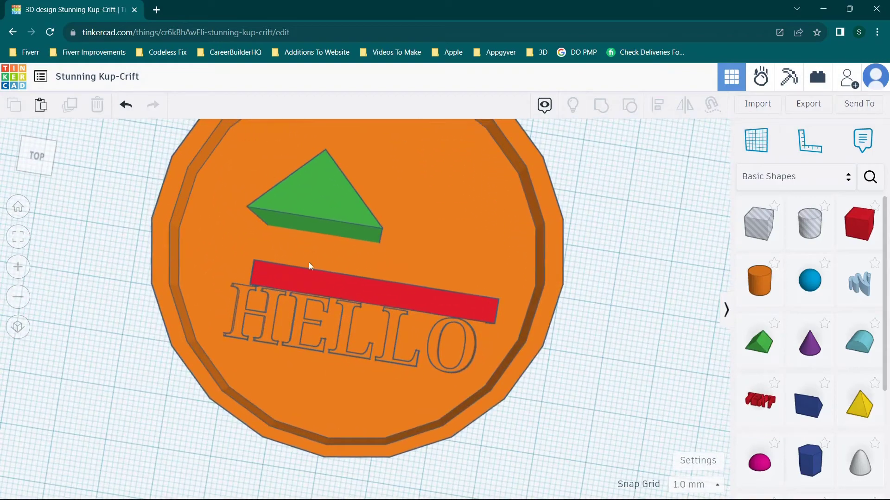
Move the bar back clear of the HELLO letters and set the roof against its first end
click(324, 282)
drag(345, 280, 330, 247)
drag(332, 210, 320, 235)
Duplicate the roof twice along the bar and resize the last copy to 16 mm by 14 mm as a taller peak
key(ctrl+d)
key(ctrl+d)
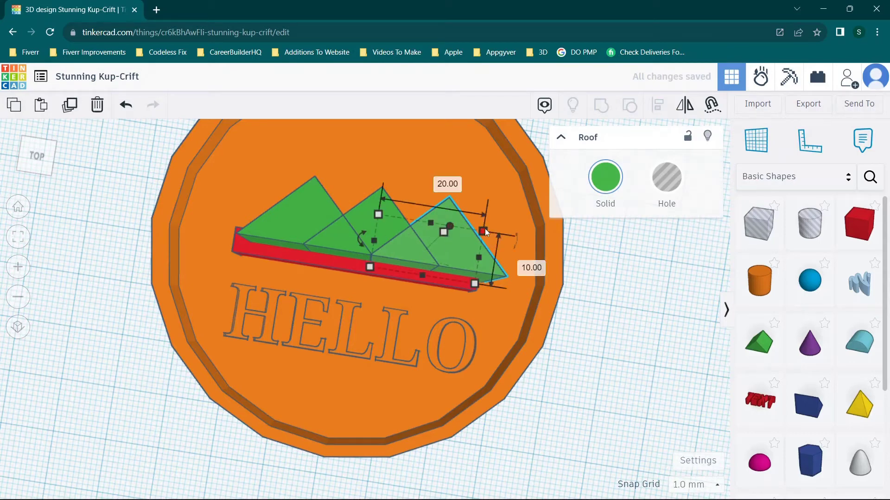
drag(487, 230, 467, 205)
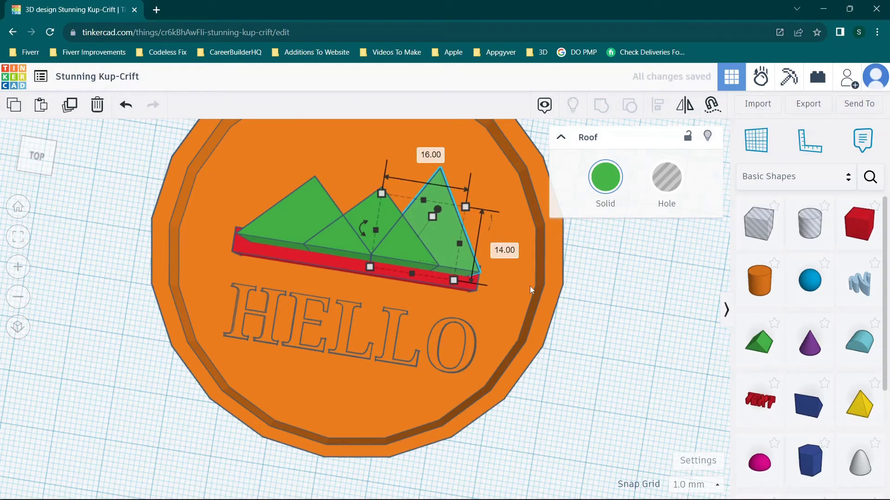
Move the tray aside and group the bar with the three roofs into one mountain shape
drag(530, 285, 194, 213)
drag(492, 301, 246, 158)
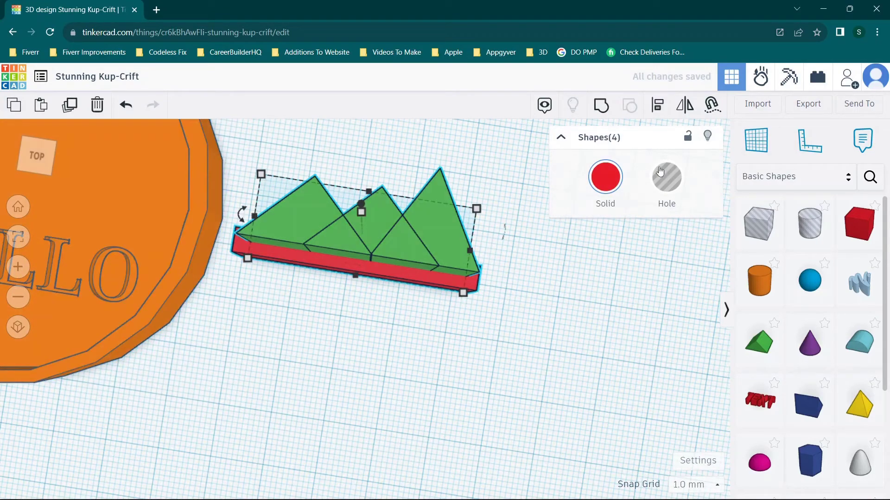
click(602, 107)
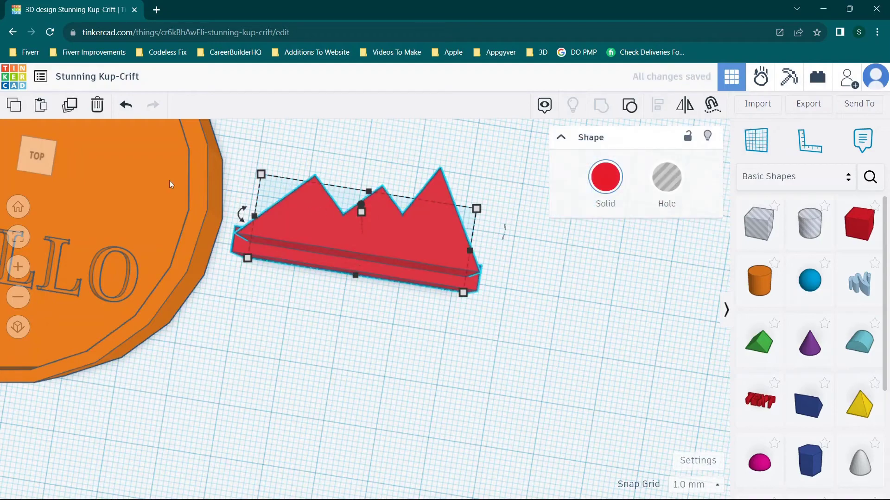
Move the tray back under the mountain shape and turn the mountain shape into a hole
drag(141, 174, 481, 258)
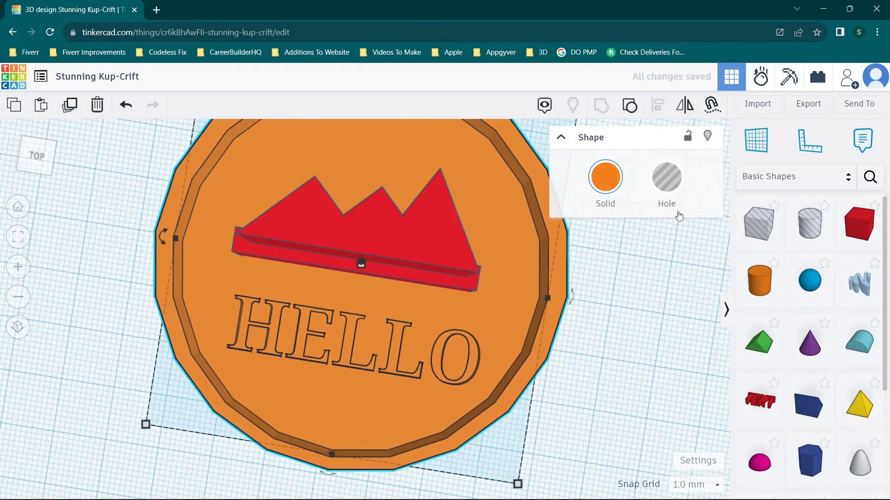
click(445, 230)
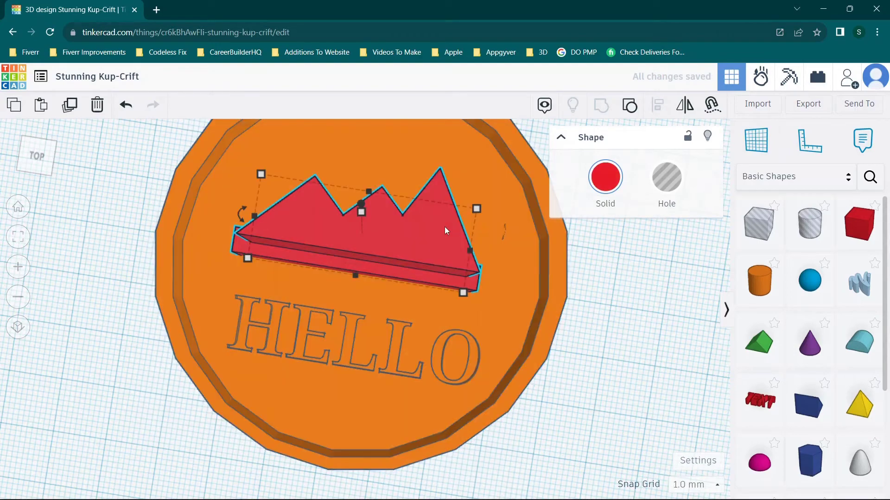
click(667, 179)
Examine from the side and from below how deep the mountain hole reaches into the tray
right_drag(619, 302, 325, 208)
scroll(465, 395, up, 5)
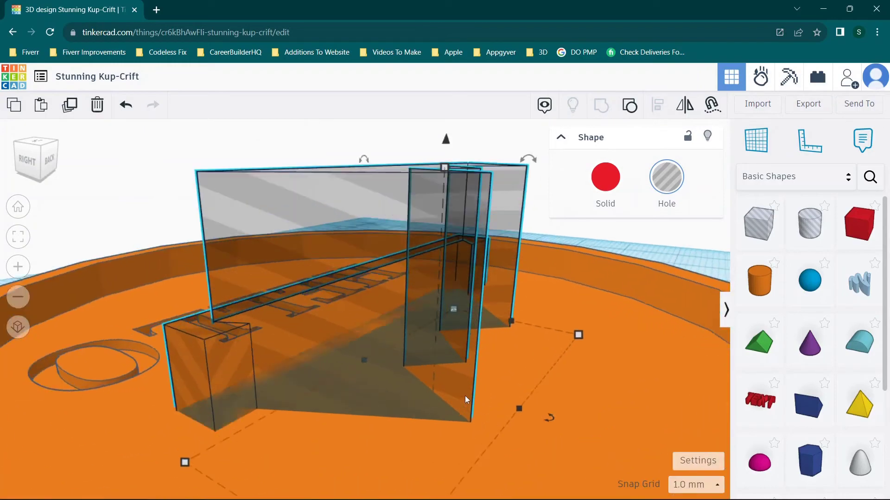
scroll(419, 377, up, 5)
right_drag(420, 376, 430, 407)
scroll(430, 408, down, 5)
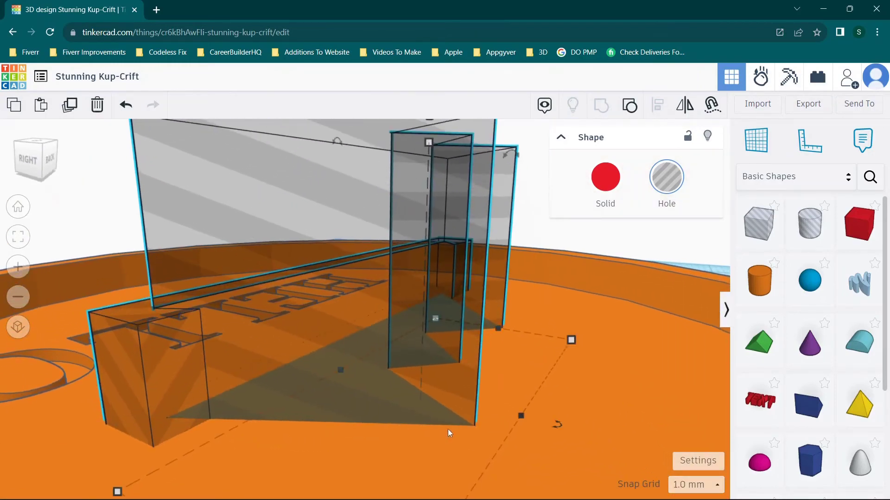
click(523, 402)
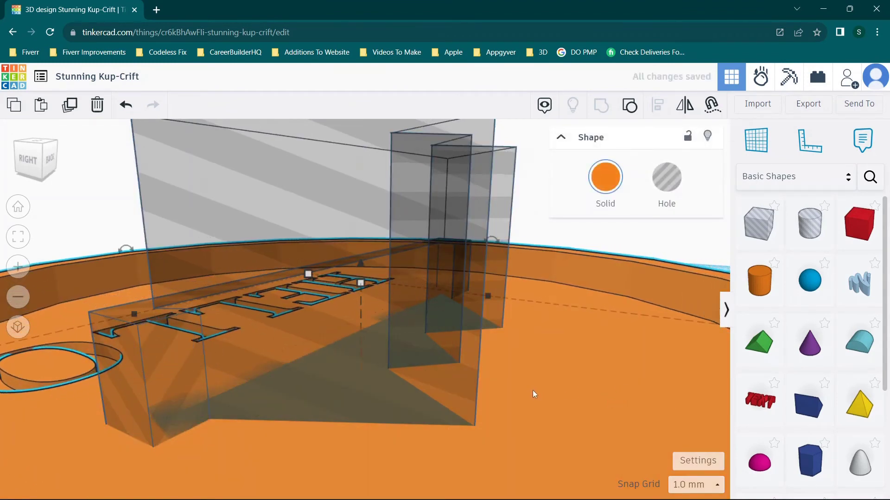
scroll(532, 394, down, 5)
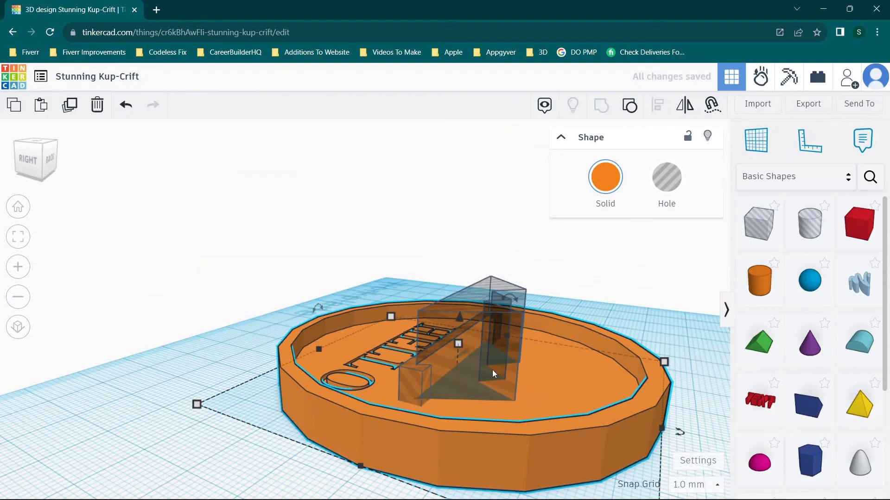
right_drag(593, 389, 590, 315)
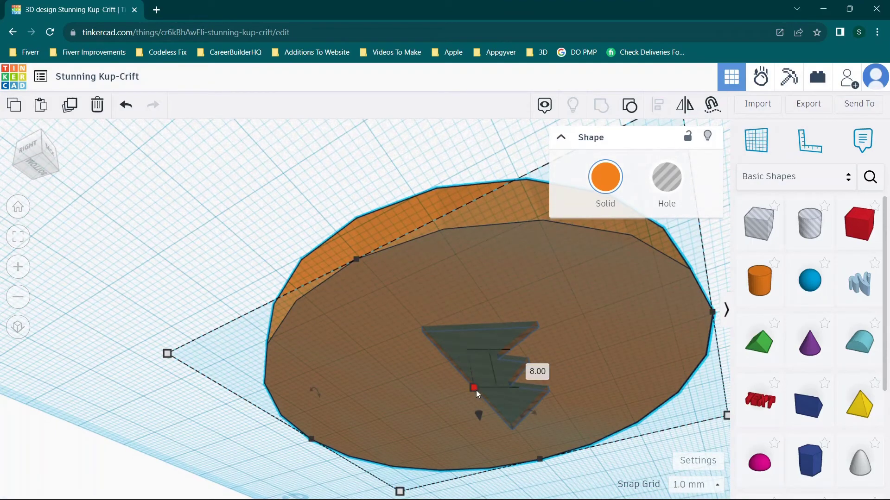
mouse_move(473, 389)
right_down()
mouse_move(473, 371)
mouse_move(476, 386)
right_up()
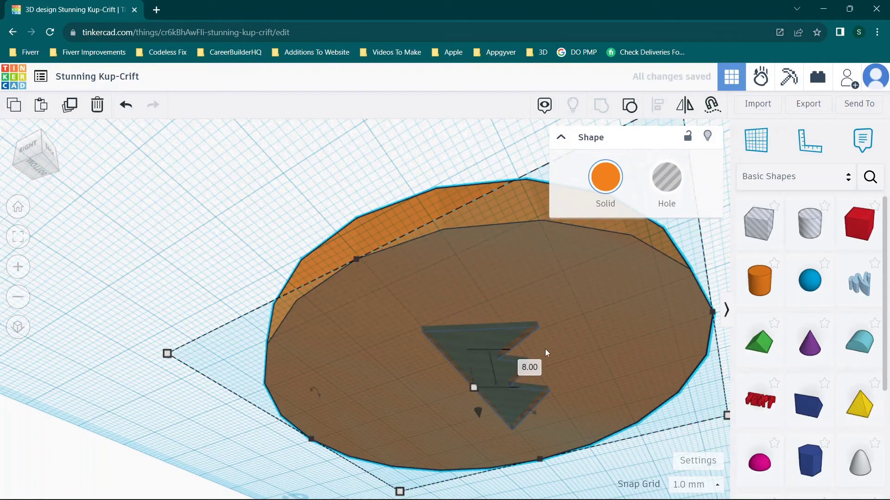
scroll(465, 291, up, 5)
scroll(465, 291, down, 5)
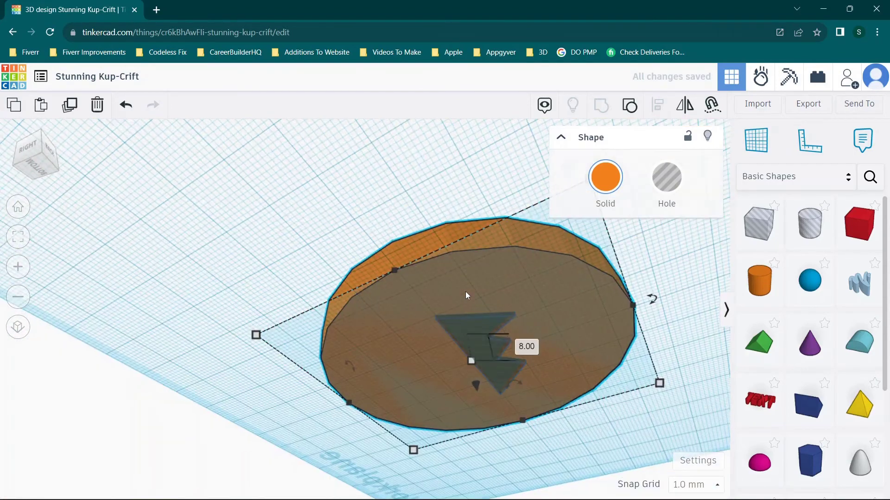
click(410, 217)
right_drag(411, 218, 436, 278)
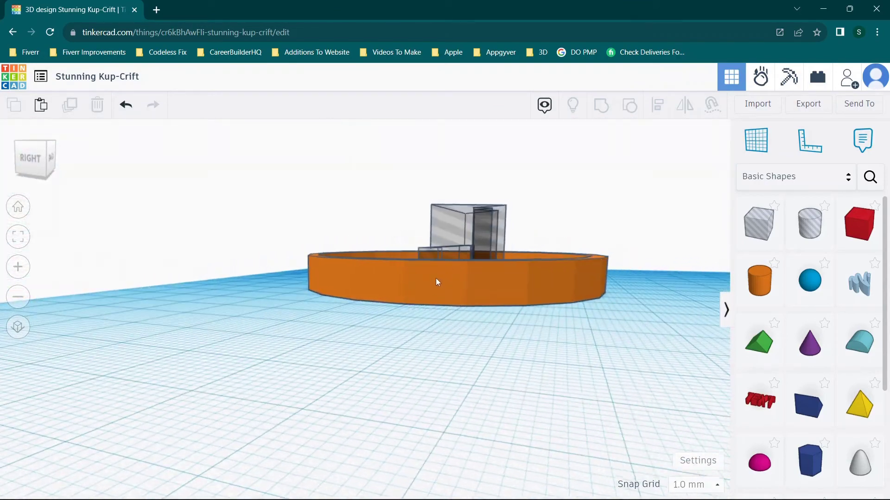
Raise the underside of the mountain hole above the tray's bottom face, giving the hole a height of 17 mm
click(468, 238)
right_drag(534, 308, 515, 268)
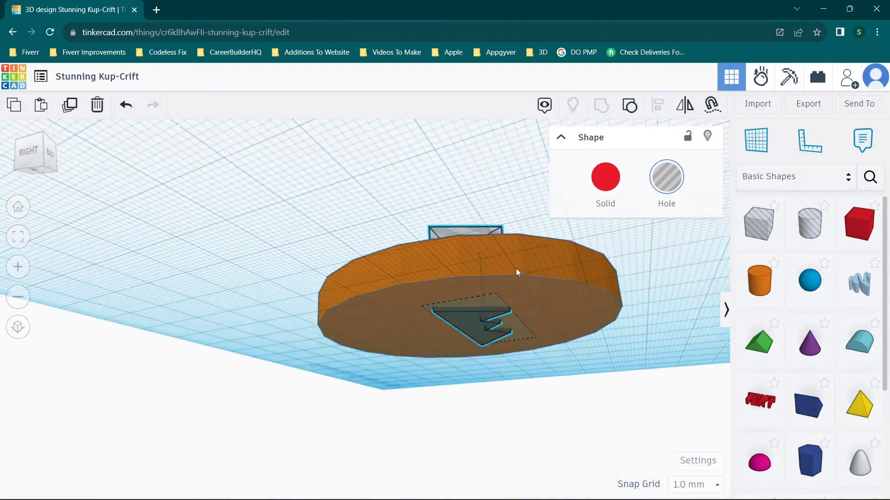
drag(489, 331, 489, 321)
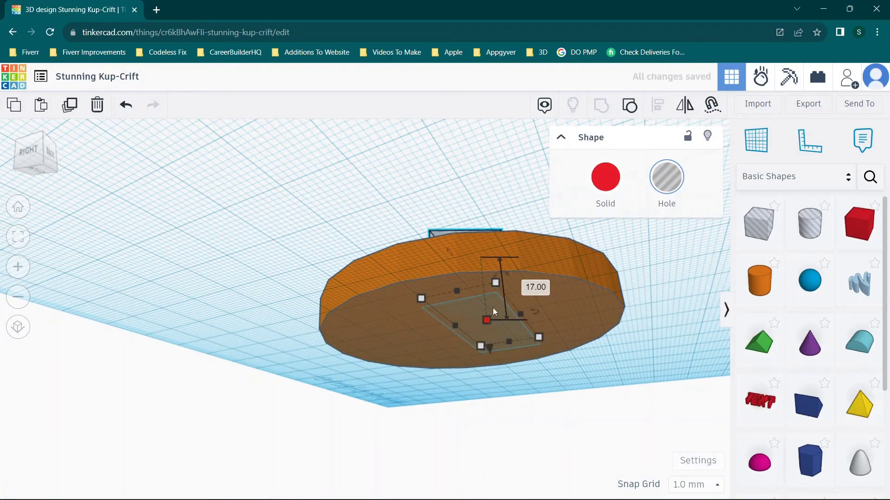
Group the mountain hole with the tray to cut the mountain outline into the floor behind HELLO
right_drag(411, 229, 644, 314)
right_drag(208, 251, 265, 297)
key(ctrl+a)
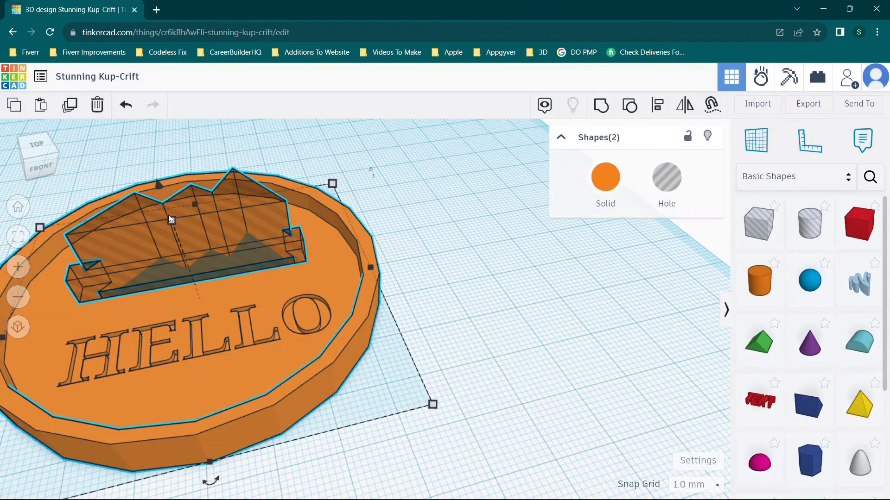
click(601, 105)
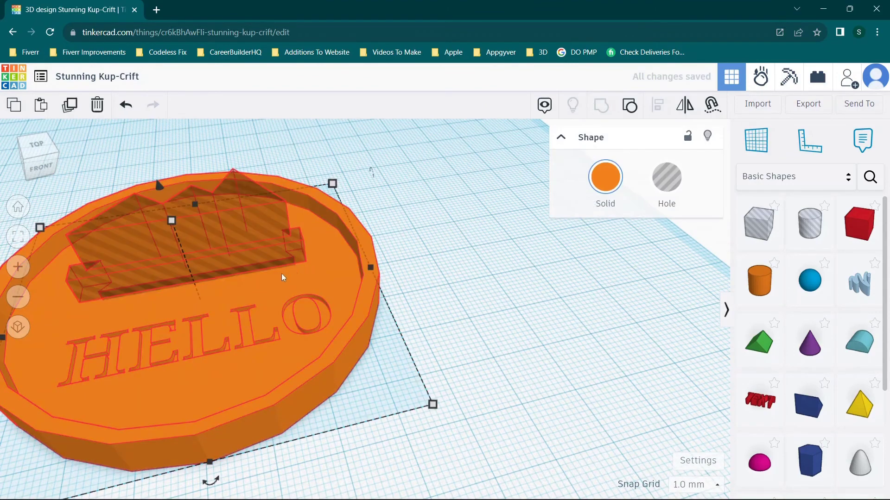
click(482, 246)
Export everything in the design as an STL file for 3D printing
right_drag(380, 291, 358, 351)
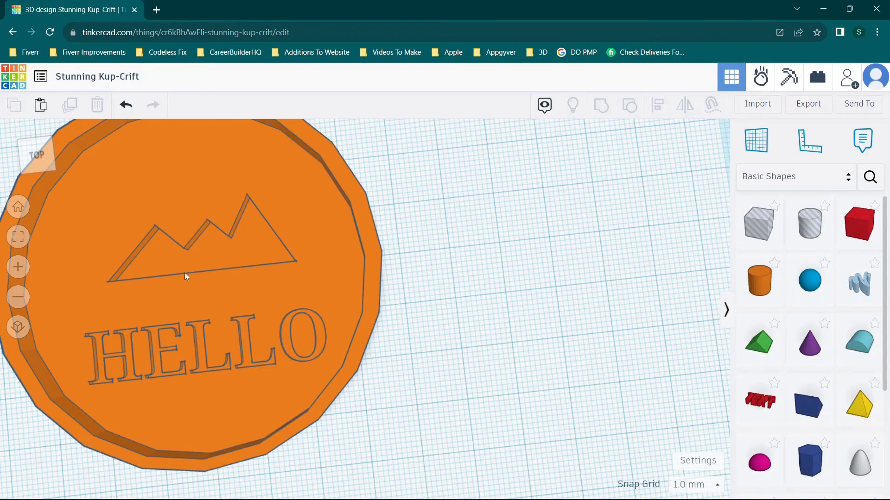
scroll(184, 272, down, 5)
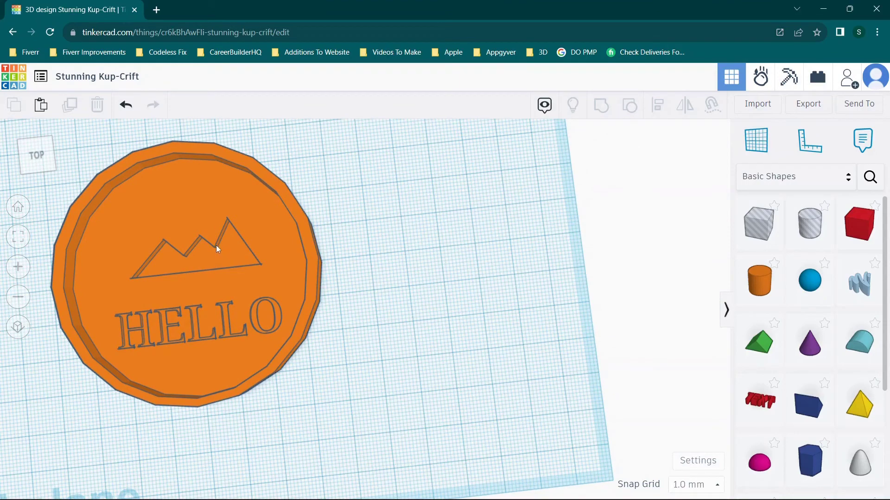
right_drag(410, 285, 407, 261)
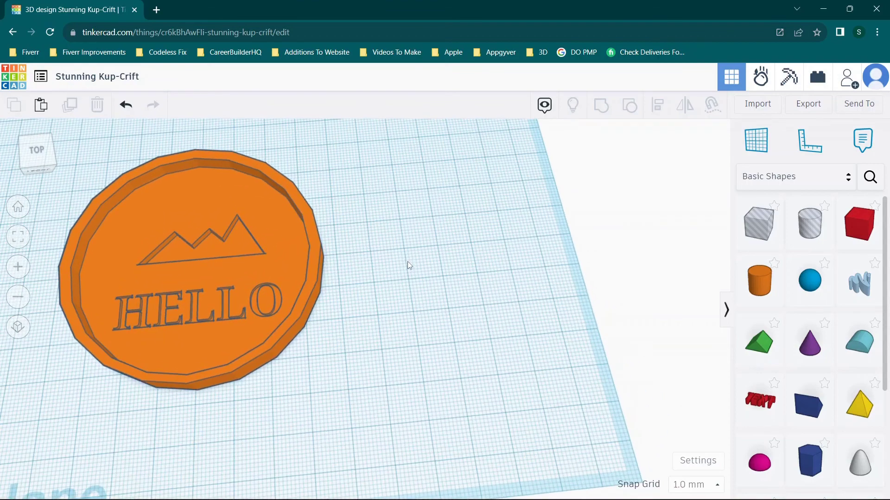
click(806, 104)
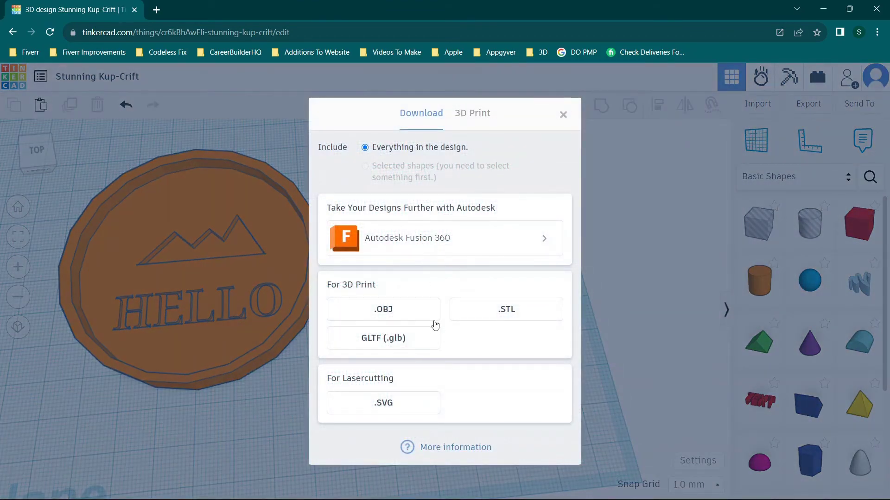
click(478, 319)
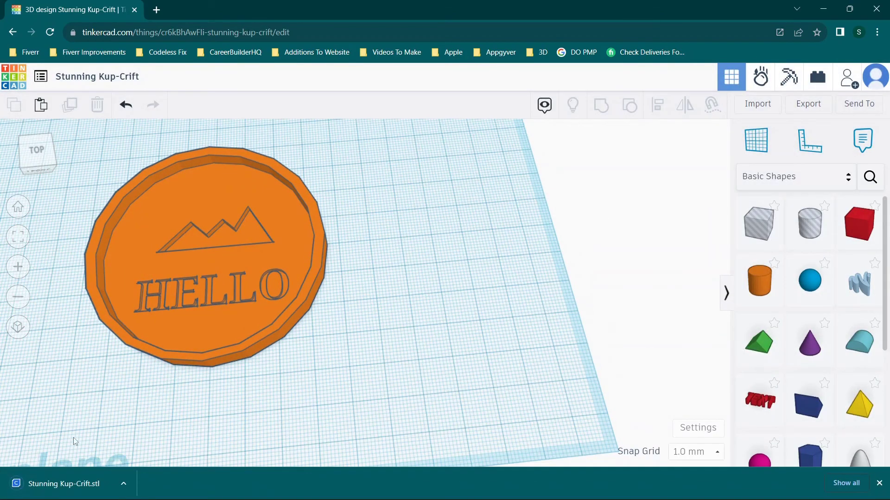
click(124, 480)
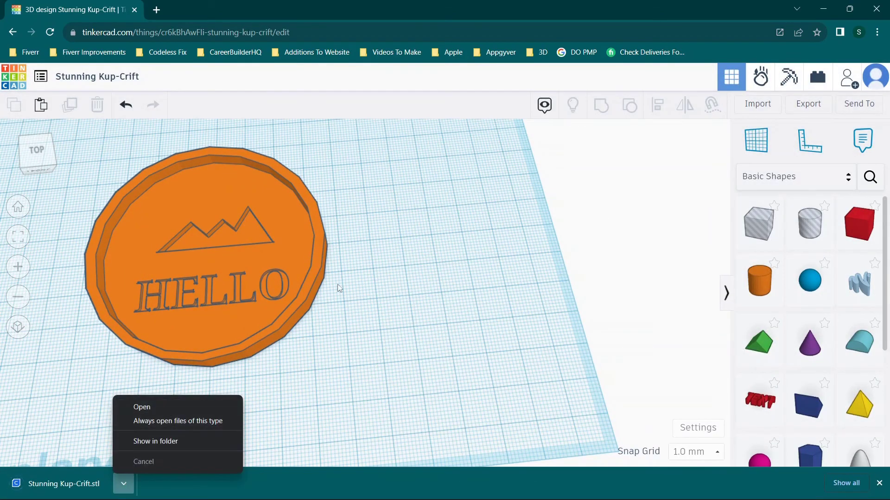
click(449, 254)
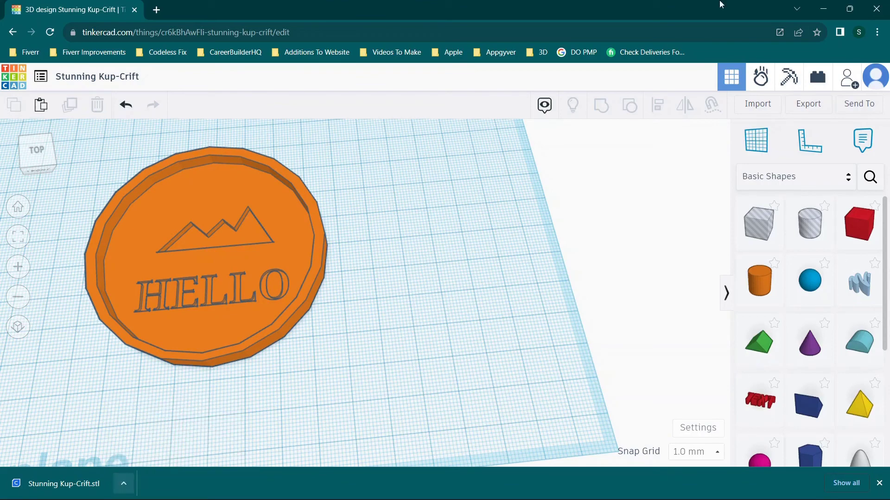
Switch to UltiMaker Cura and open the Stunning Kup-Crift model from the Downloads folder
click(823, 9)
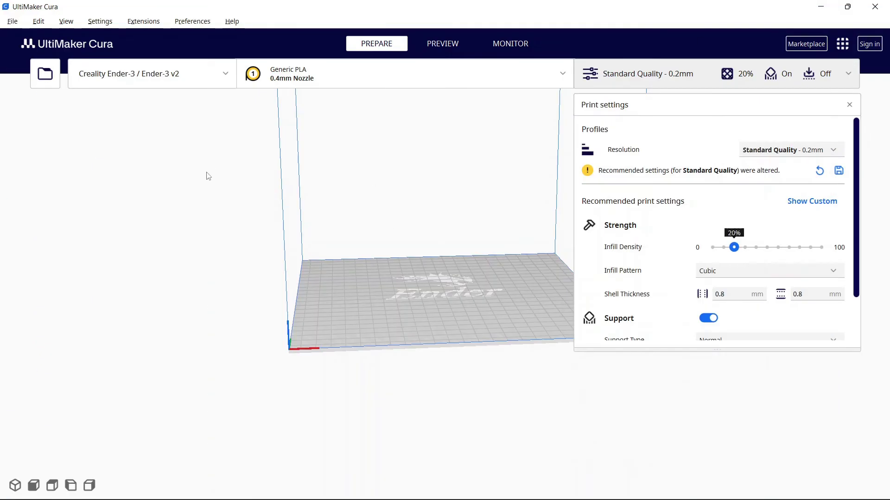
click(13, 21)
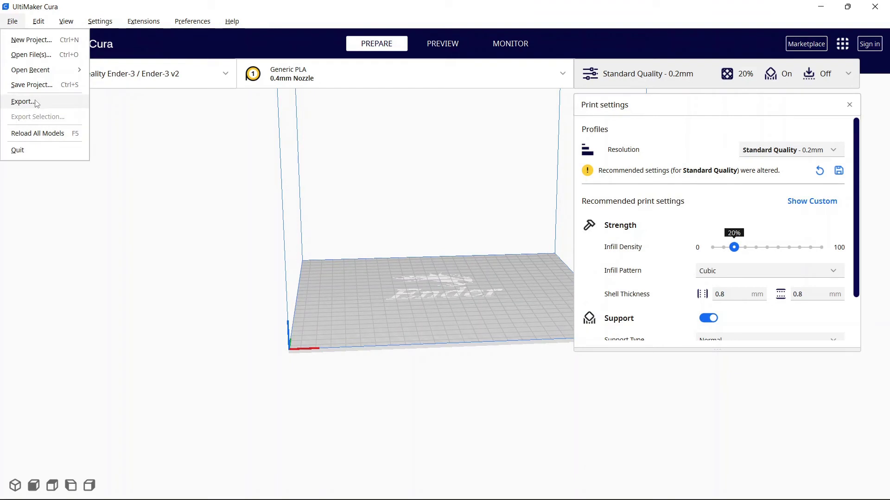
mouse_move(38, 74)
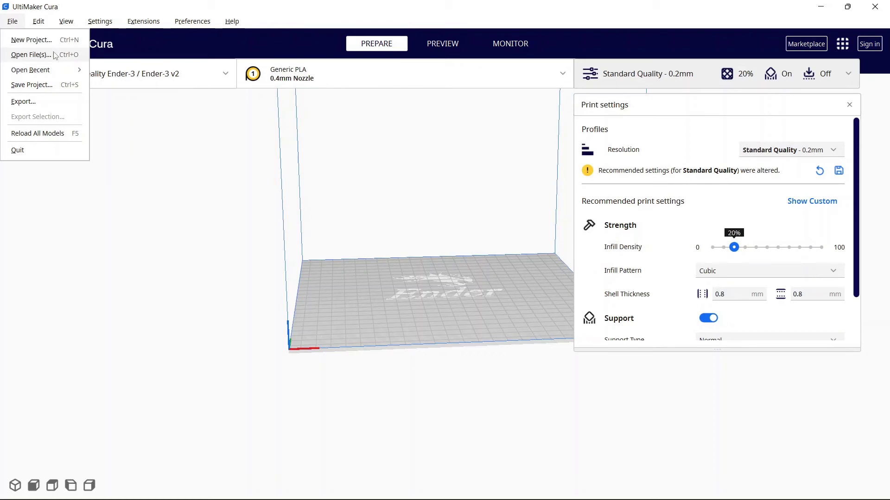
click(31, 54)
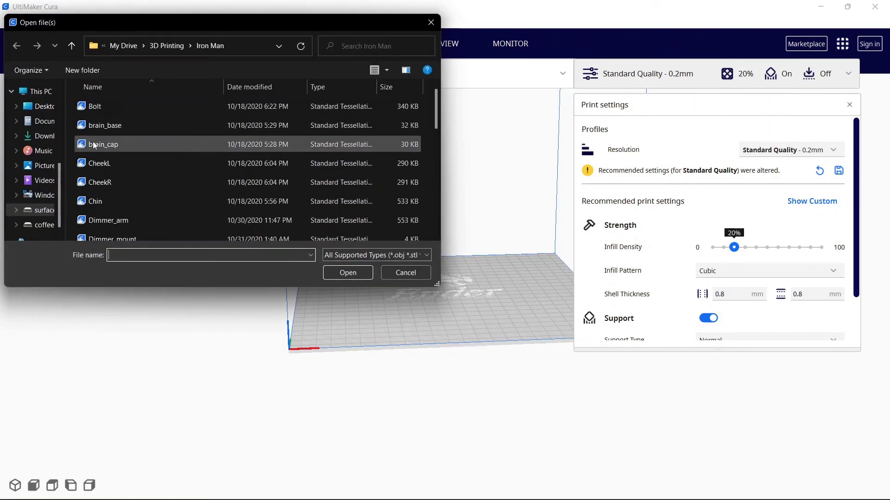
click(44, 136)
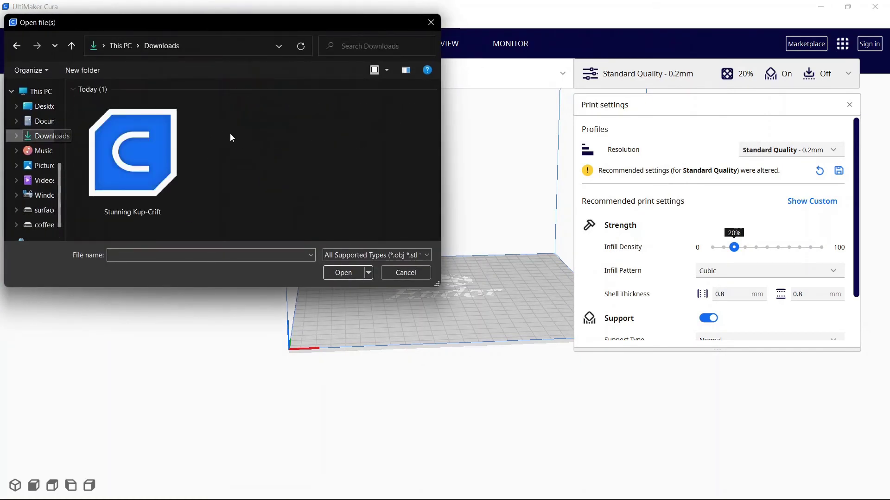
double_click(149, 144)
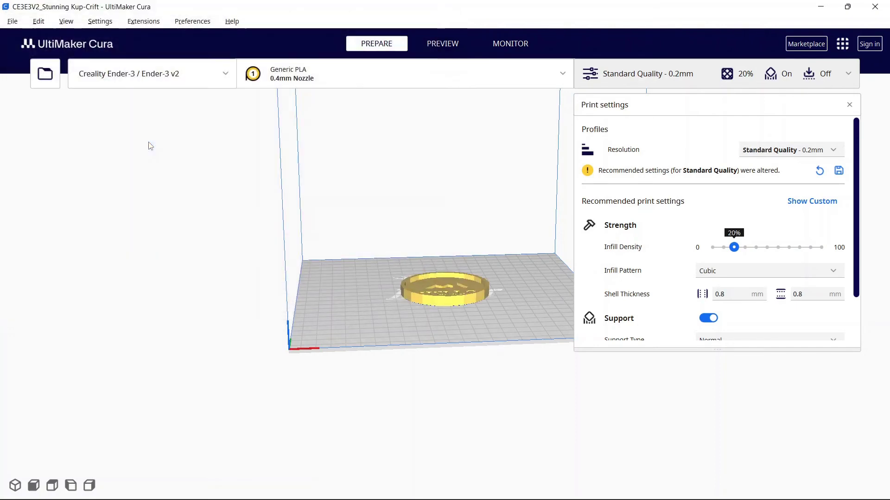
Scale the tray on the build plate uniformly to 120 %
scroll(480, 257, up, 5)
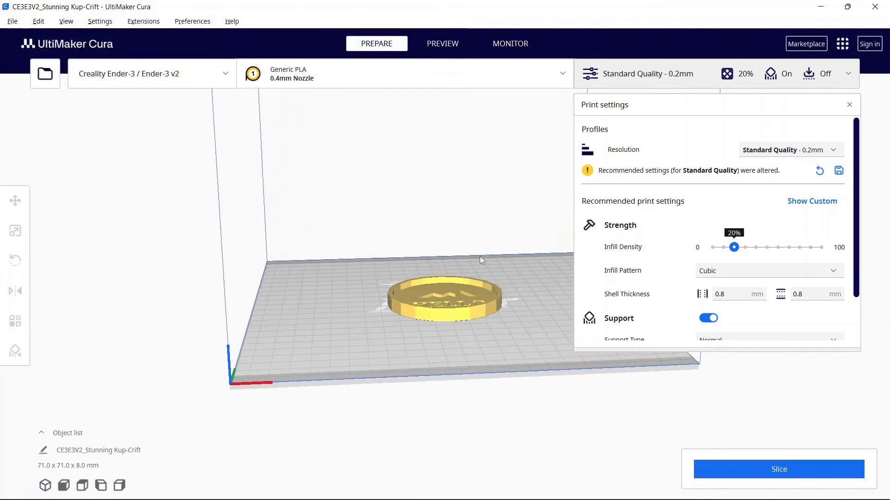
right_drag(479, 257, 486, 338)
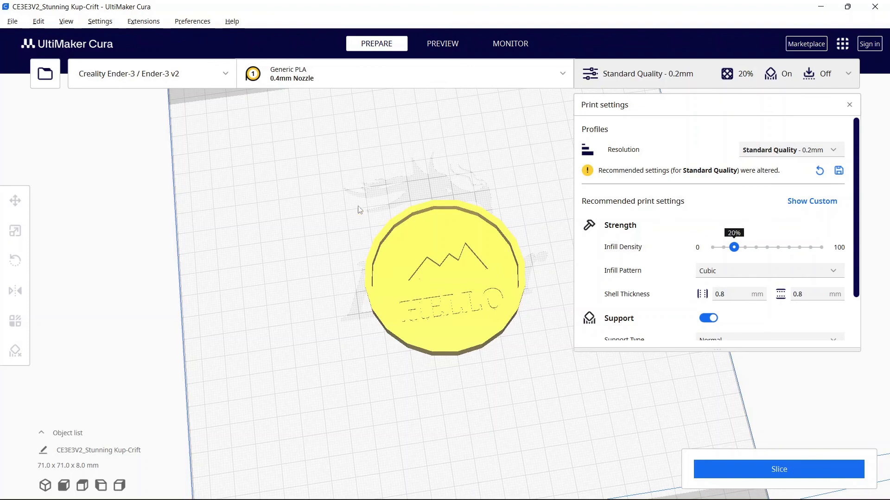
right_drag(264, 197, 278, 174)
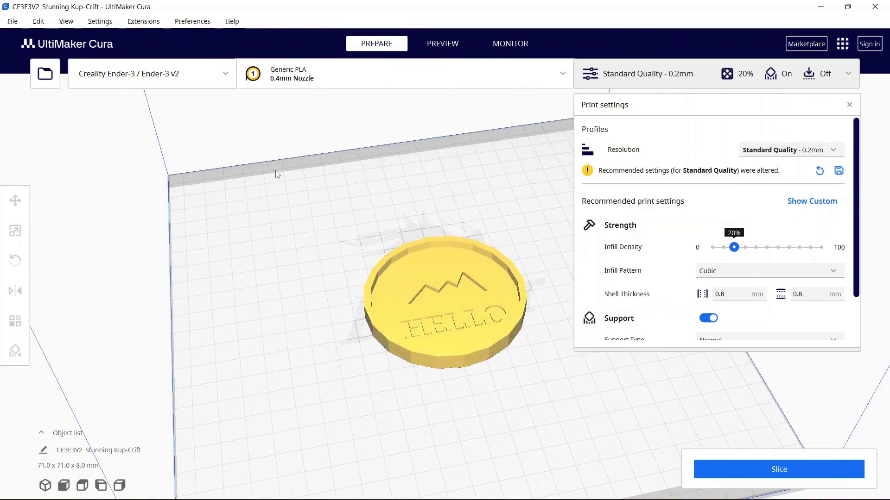
scroll(378, 194, down, 3)
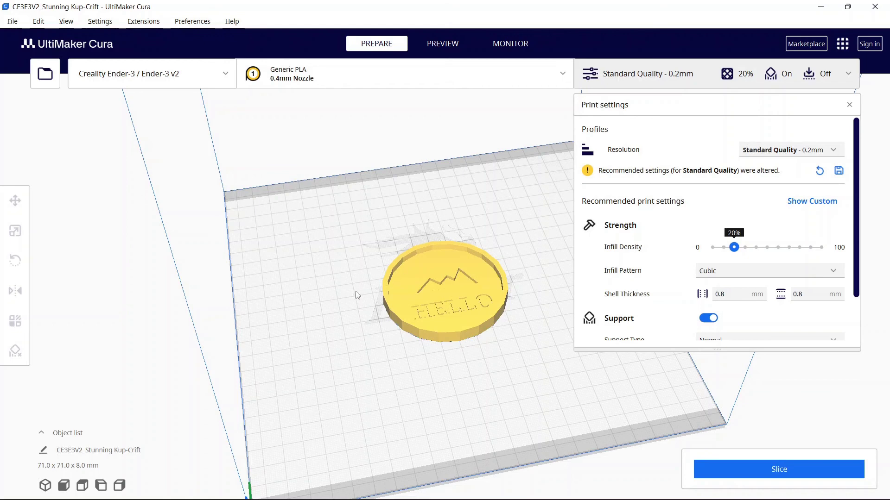
click(452, 311)
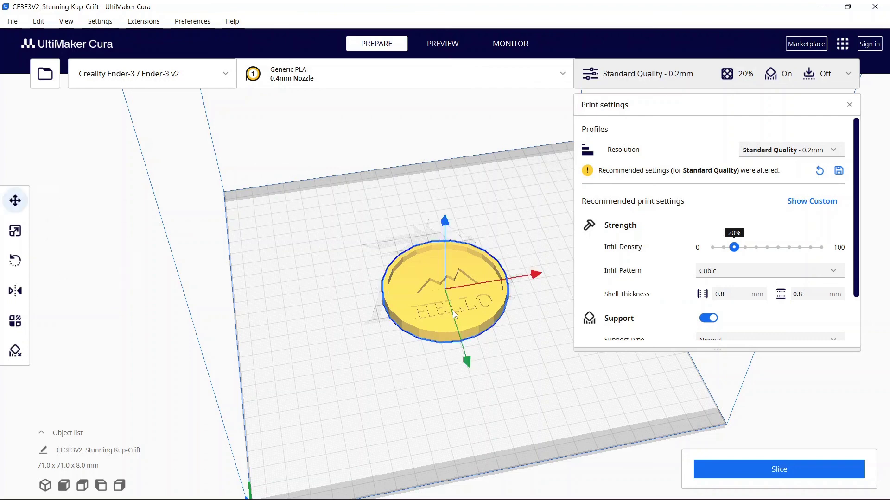
click(15, 231)
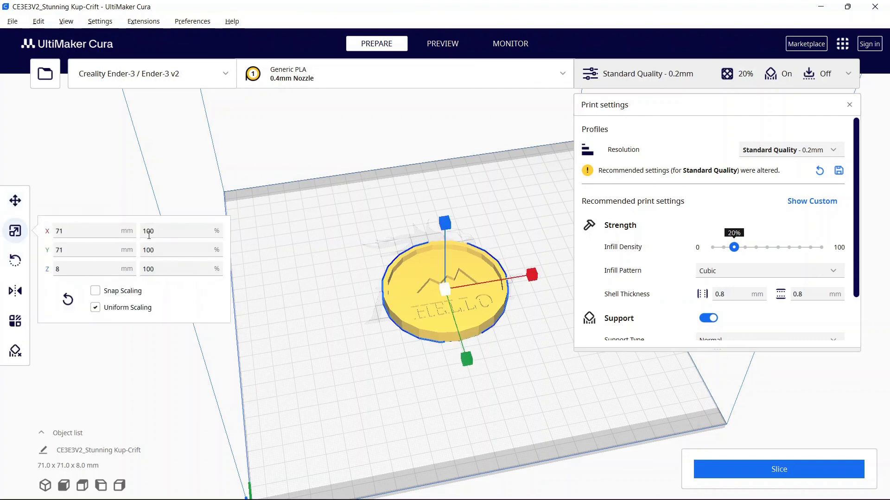
drag(160, 231, 139, 240)
text(120)
key(Return)
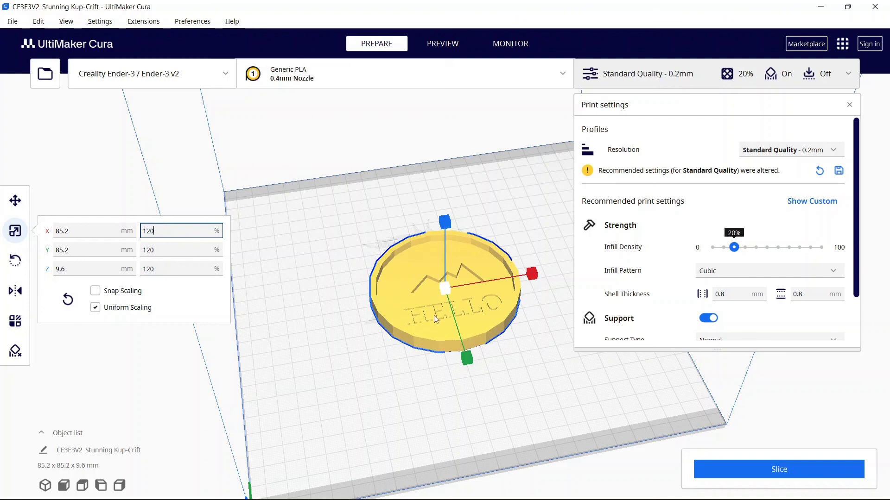